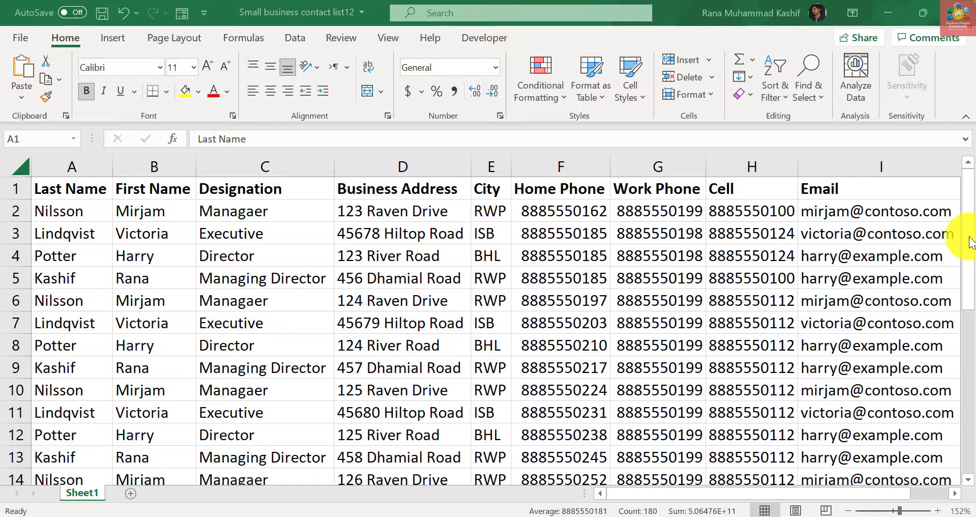
Select all the contact data in the Excel sheet, scroll through it, then clear the selection.
{"action": "key", "text": "ctrl+a"}
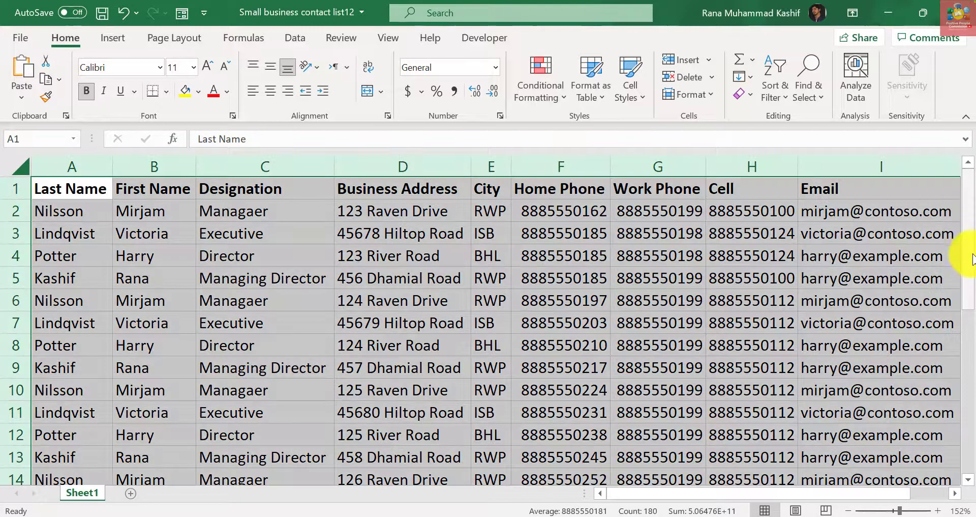
{"action": "left_click_drag", "start_coordinate": [971, 245], "coordinate": [972, 212]}
{"action": "left_click", "coordinate": [229, 225]}
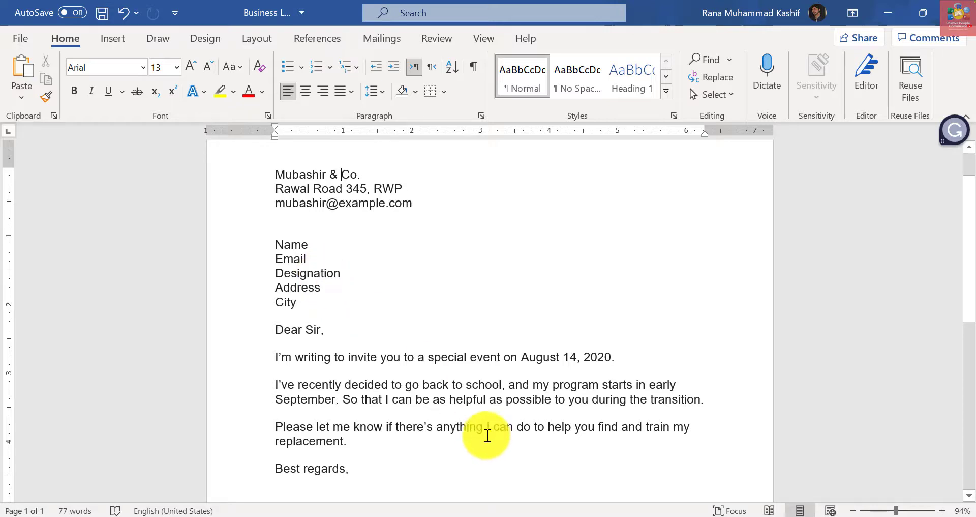
{"action": "key", "text": "alt+Tab"}
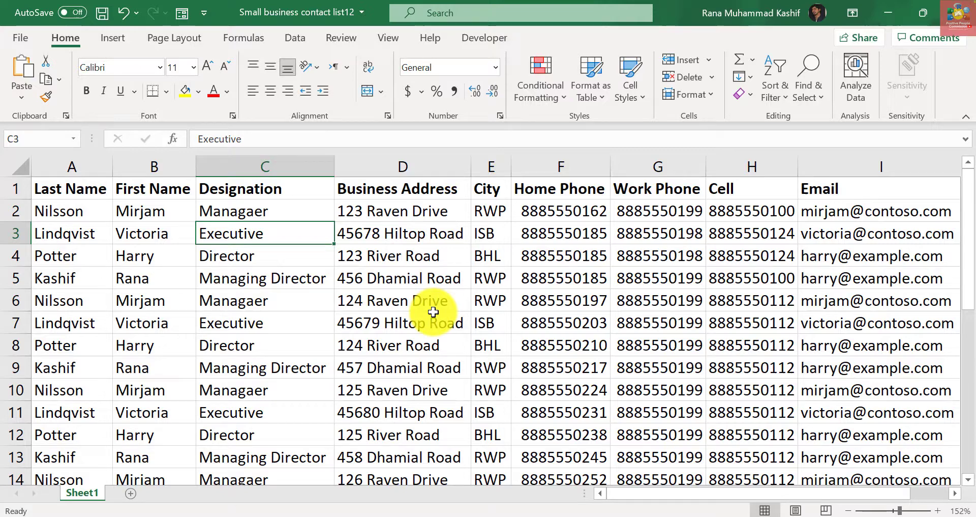
{"action": "key", "text": "alt+Tab"}
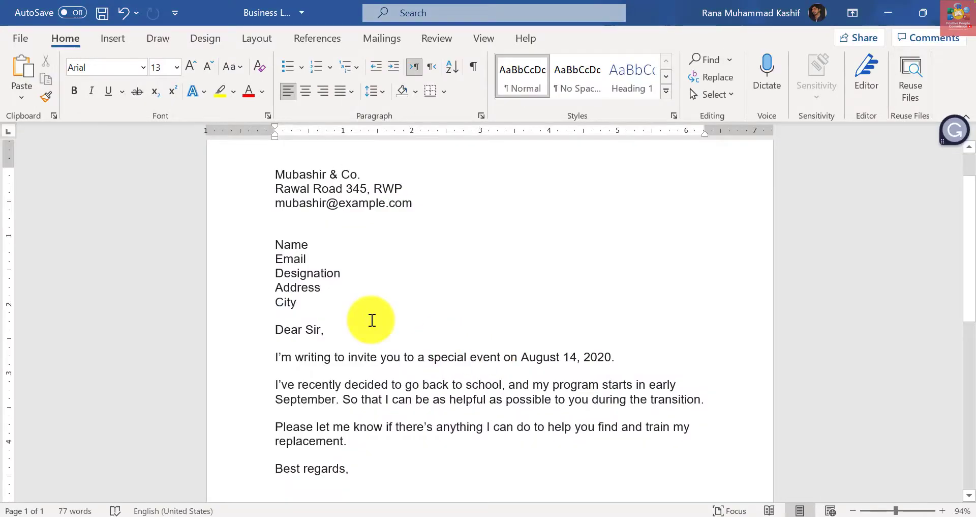
{"action": "left_click", "coordinate": [314, 245]}
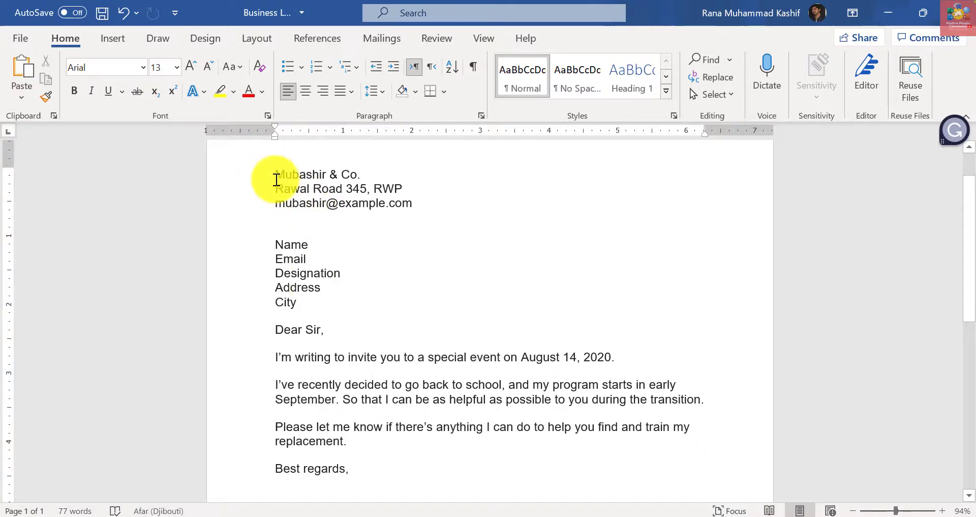
{"action": "left_click_drag", "start_coordinate": [276, 175], "coordinate": [413, 196]}
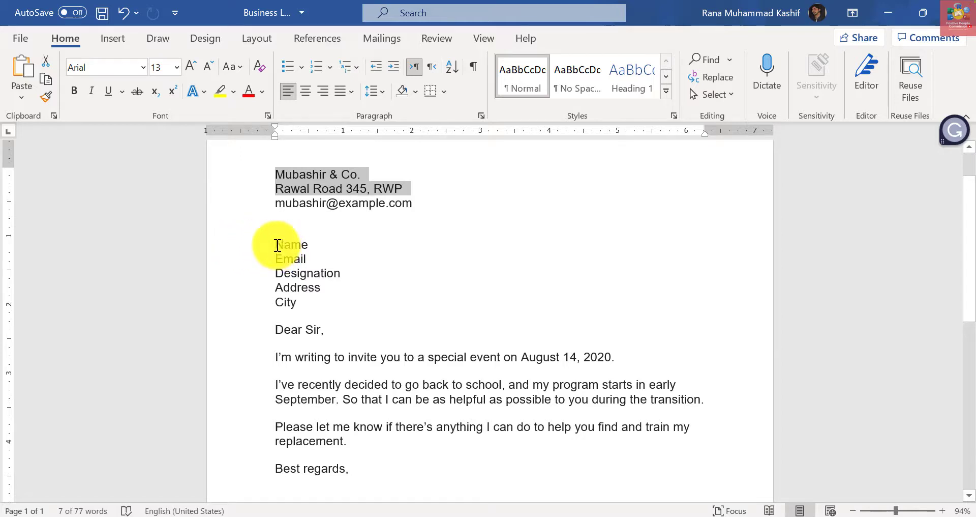
{"action": "left_click_drag", "start_coordinate": [275, 331], "coordinate": [350, 467]}
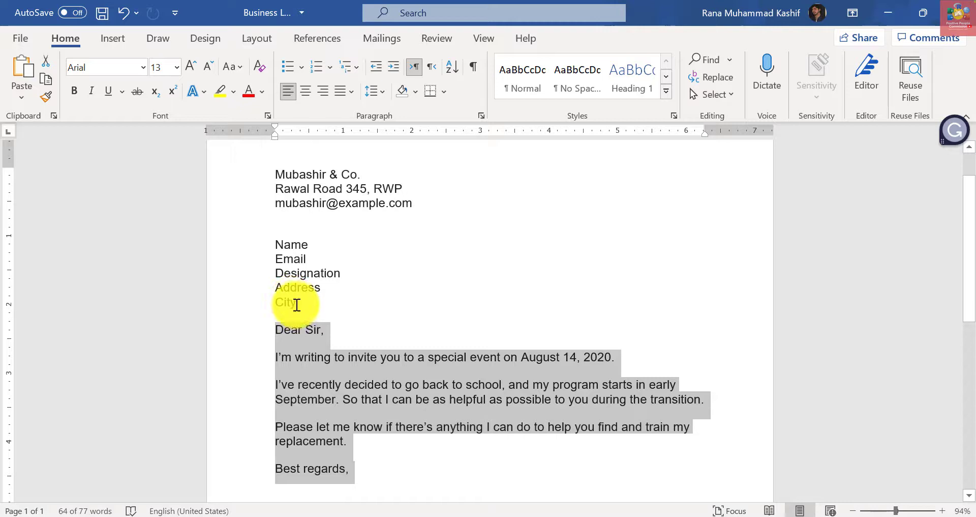
{"action": "left_click", "coordinate": [296, 304]}
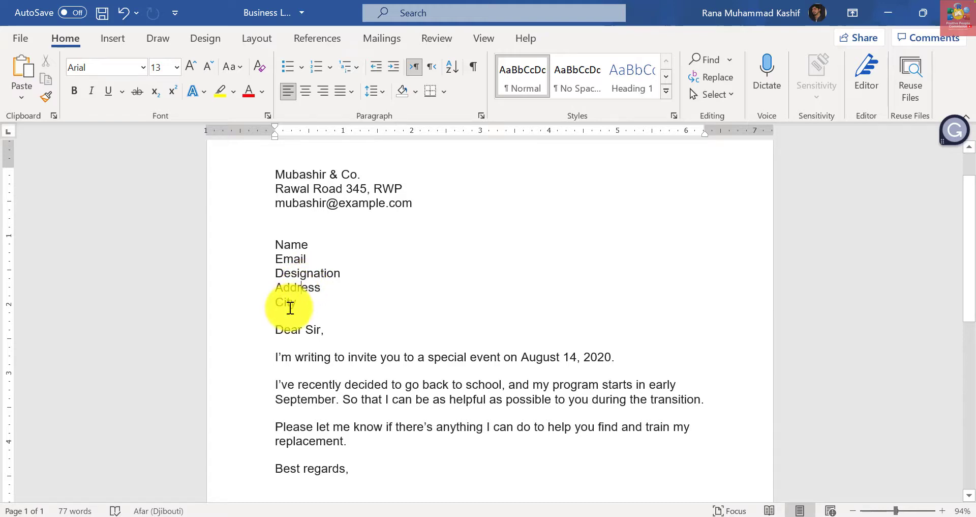
{"action": "left_click_drag", "start_coordinate": [276, 245], "coordinate": [321, 276]}
{"action": "double_click", "coordinate": [290, 259]}
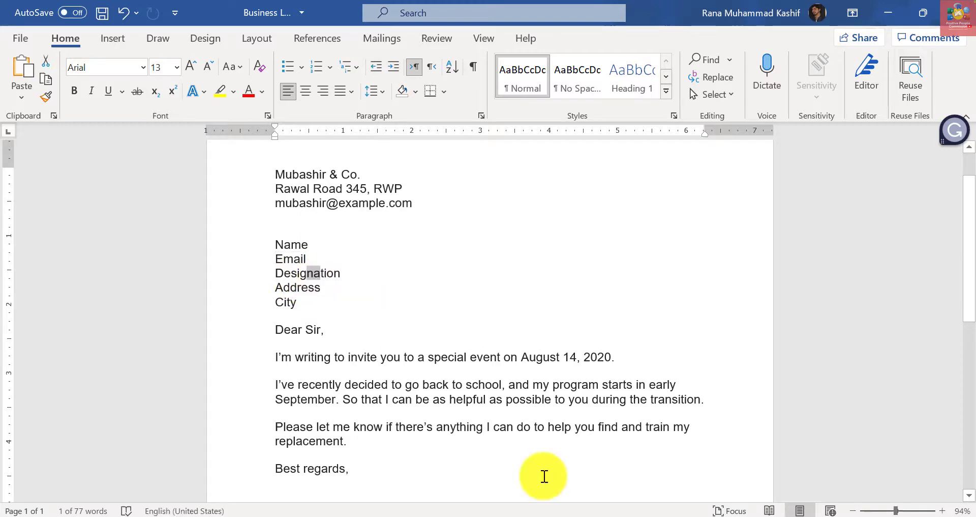
{"action": "left_click", "coordinate": [583, 514]}
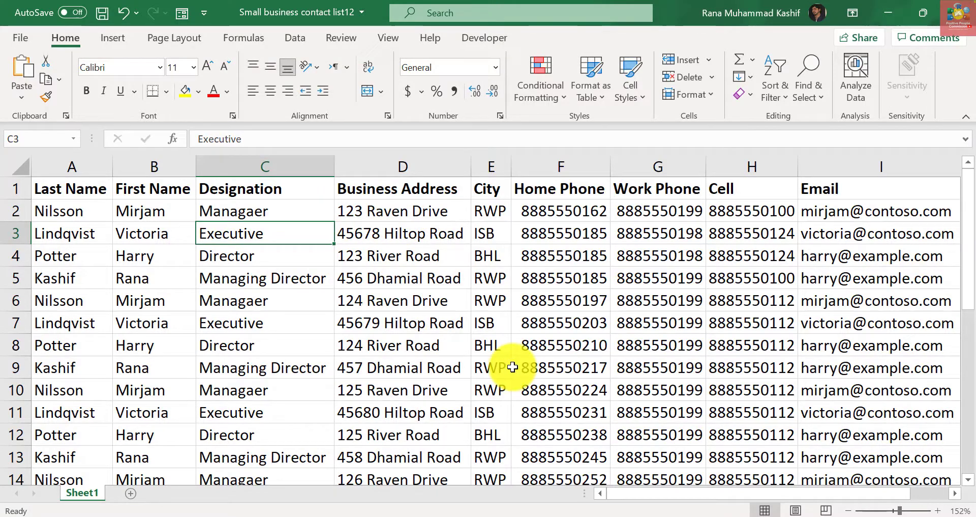
{"action": "left_click", "coordinate": [585, 515]}
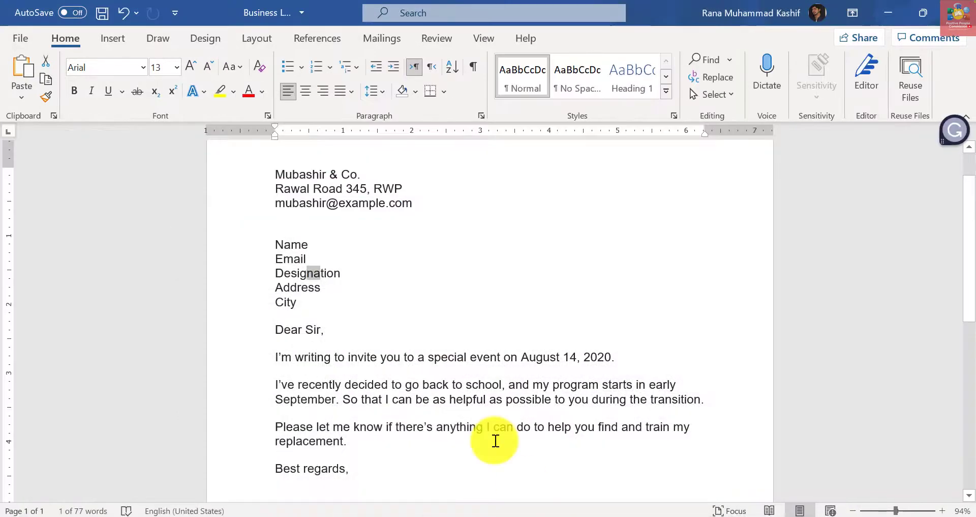
Use the Small business contact list12 workbook from Desktop\New folder as the recipient list.
{"action": "left_click", "coordinate": [278, 247]}
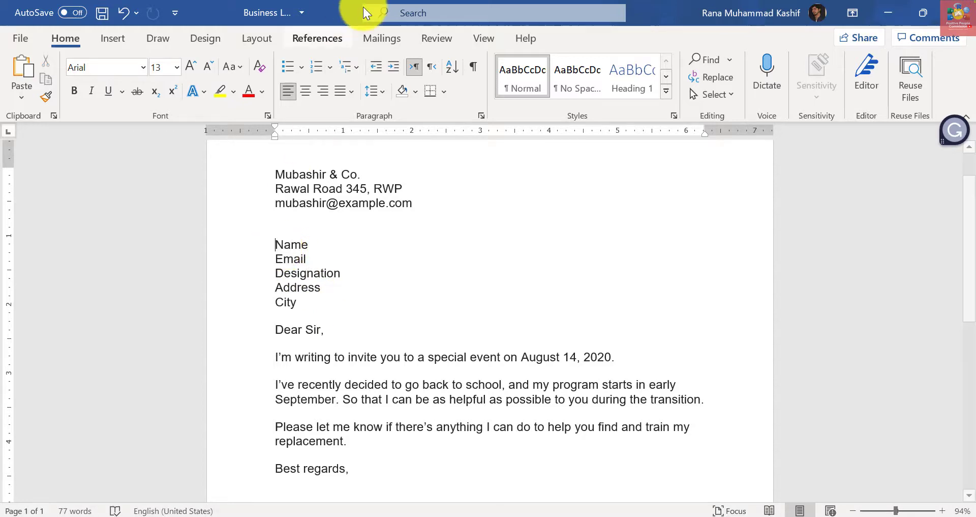
{"action": "left_click", "coordinate": [388, 36]}
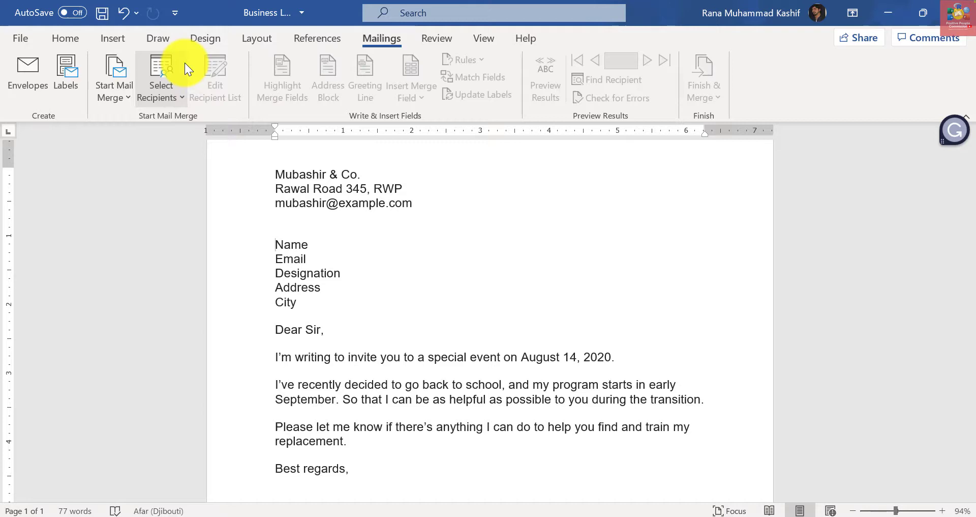
{"action": "left_click", "coordinate": [172, 95]}
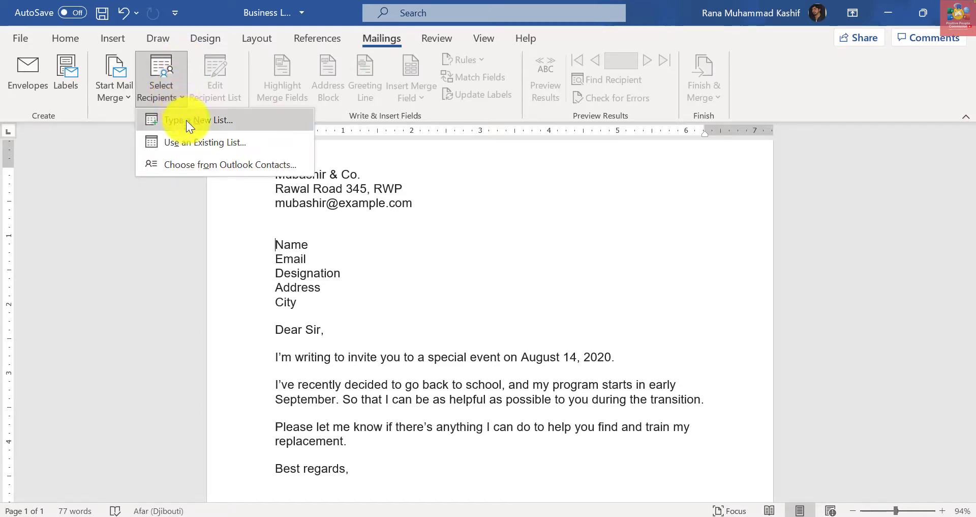
{"action": "left_click", "coordinate": [205, 146]}
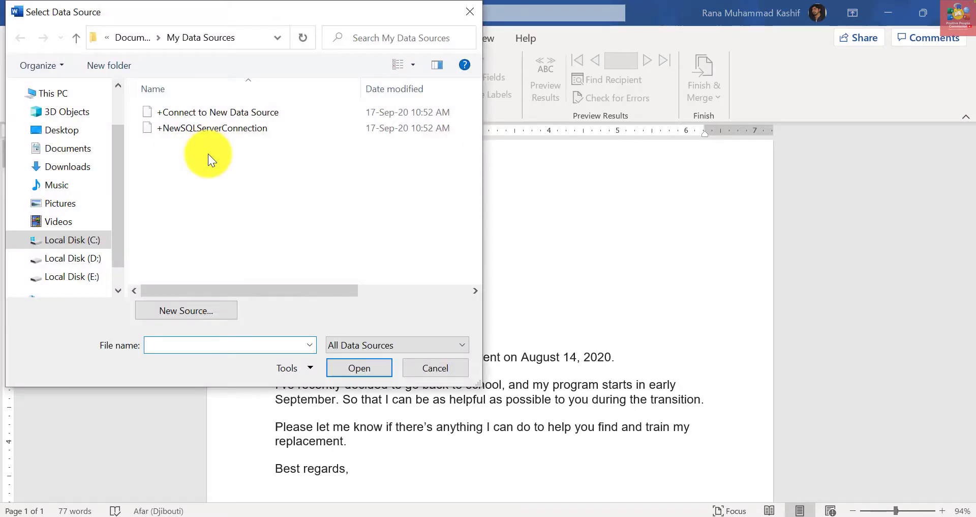
{"action": "left_click", "coordinate": [75, 130]}
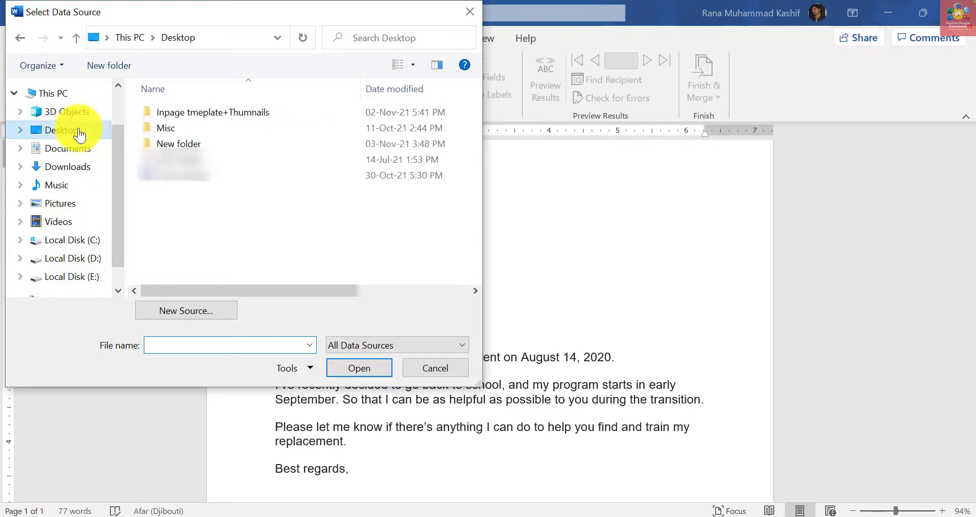
{"action": "double_click", "coordinate": [195, 144]}
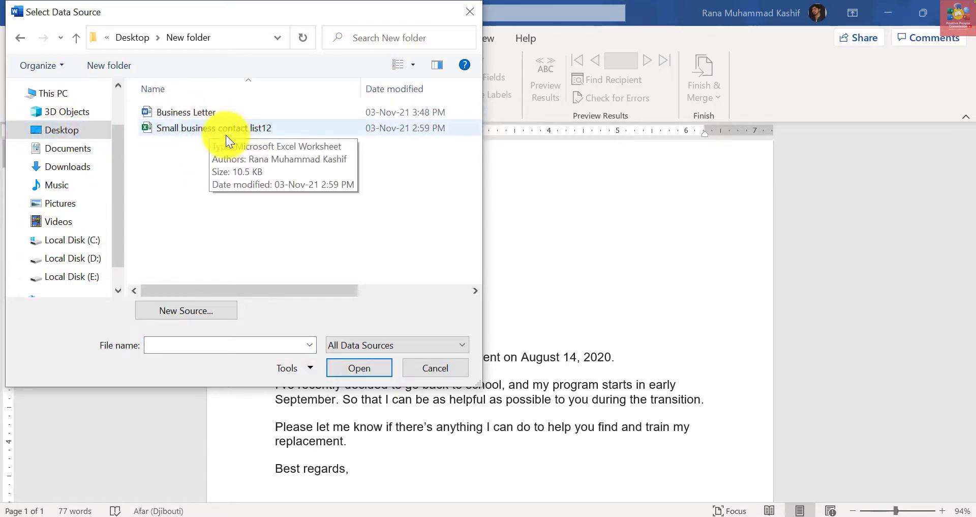
{"action": "double_click", "coordinate": [239, 130]}
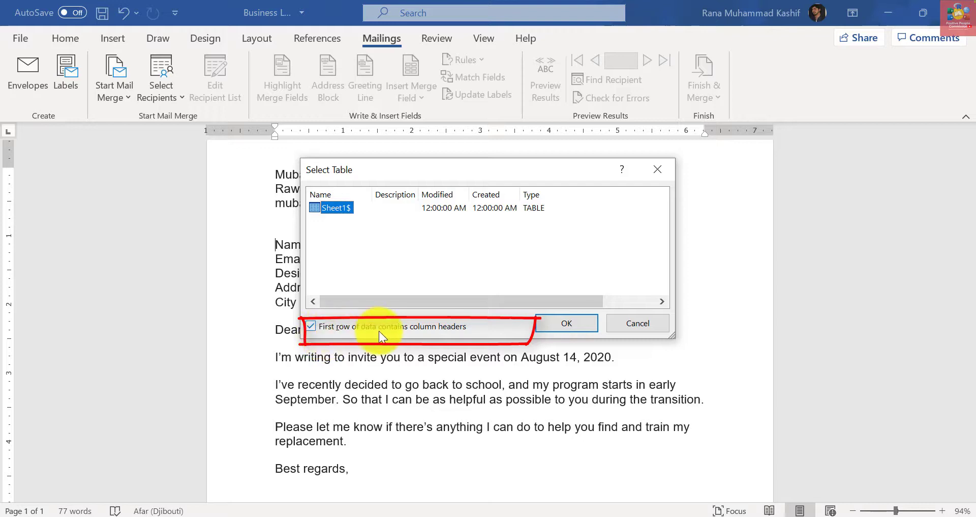
Confirm Sheet1$ with first-row headers as the recipient table, then put the cursor at the Name line.
{"action": "left_click", "coordinate": [571, 325]}
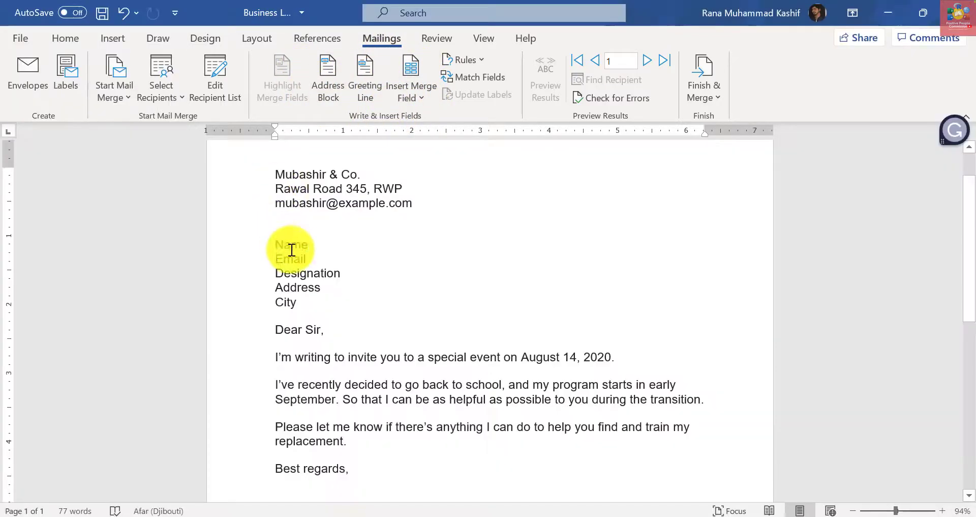
{"action": "left_click_drag", "start_coordinate": [276, 246], "coordinate": [302, 244]}
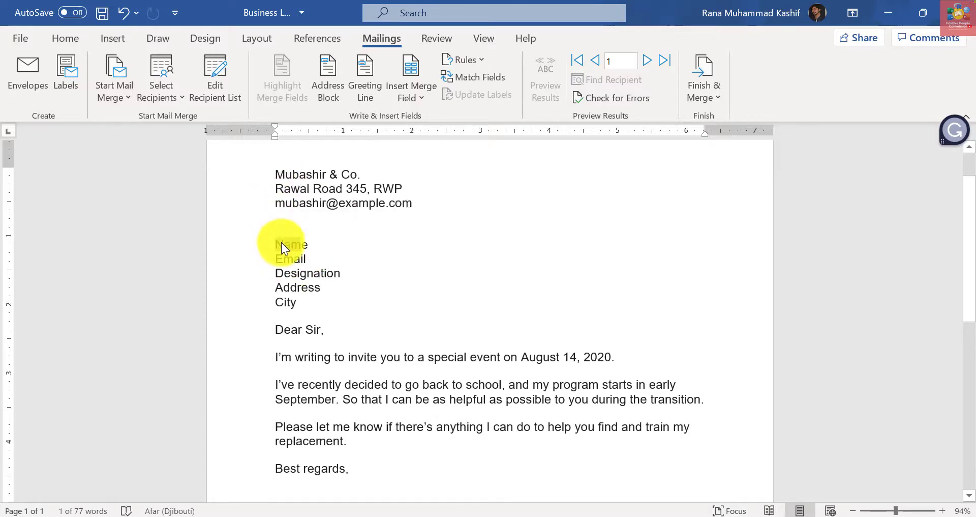
{"action": "left_click", "coordinate": [282, 248]}
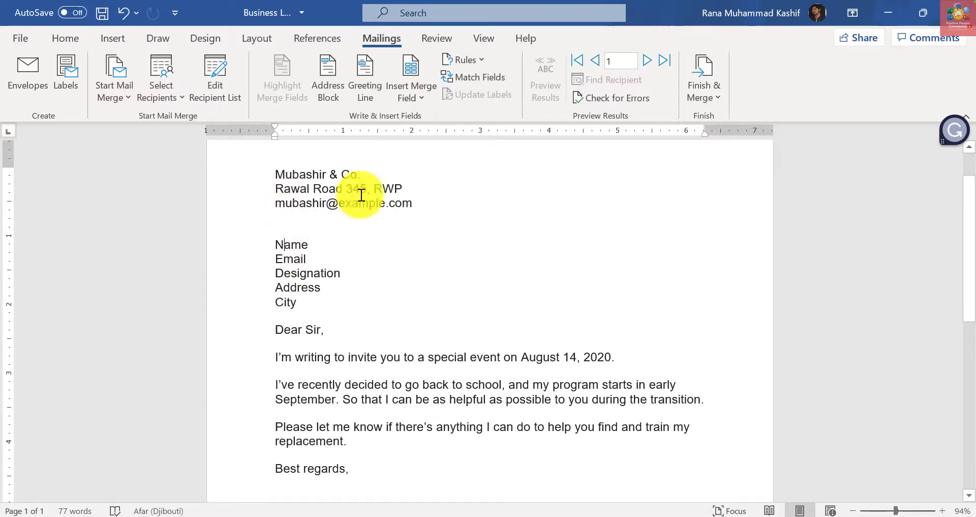
{"action": "left_click", "coordinate": [427, 100]}
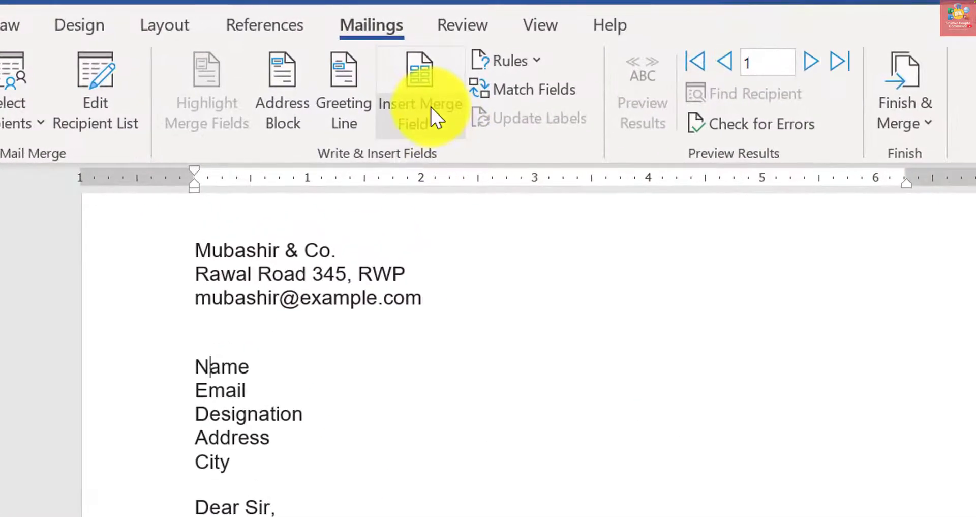
Replace the Name placeholder with the «First_Name» and «Last_Name» merge fields.
{"action": "left_click", "coordinate": [431, 128]}
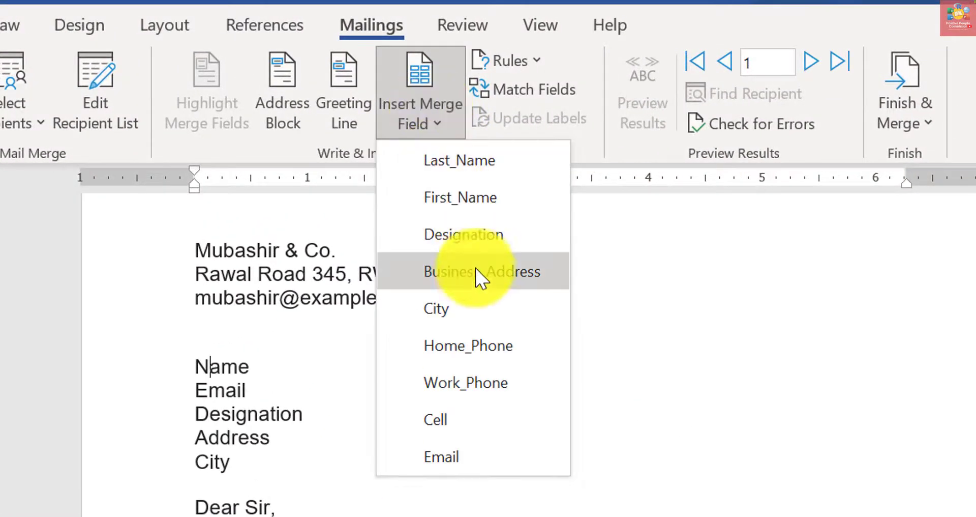
{"action": "left_click", "coordinate": [203, 366]}
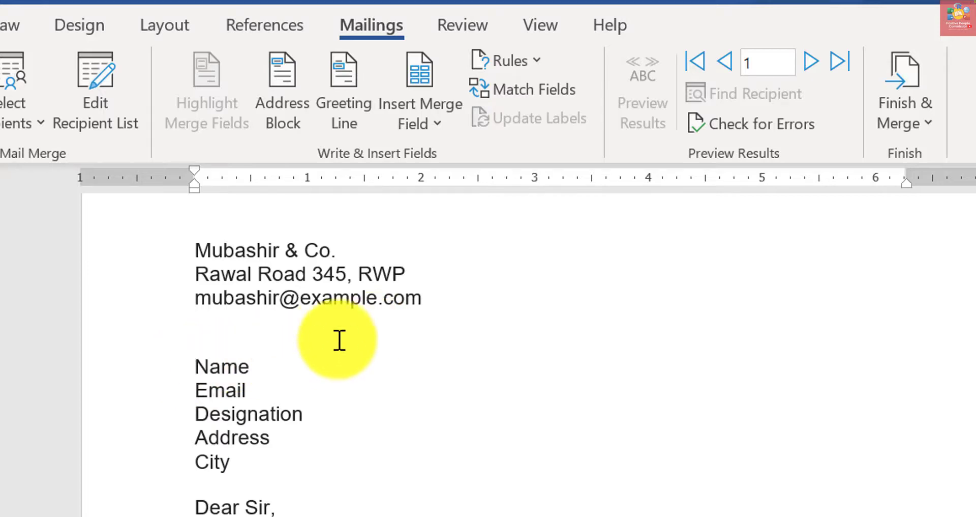
{"action": "key", "text": "shift+End"}
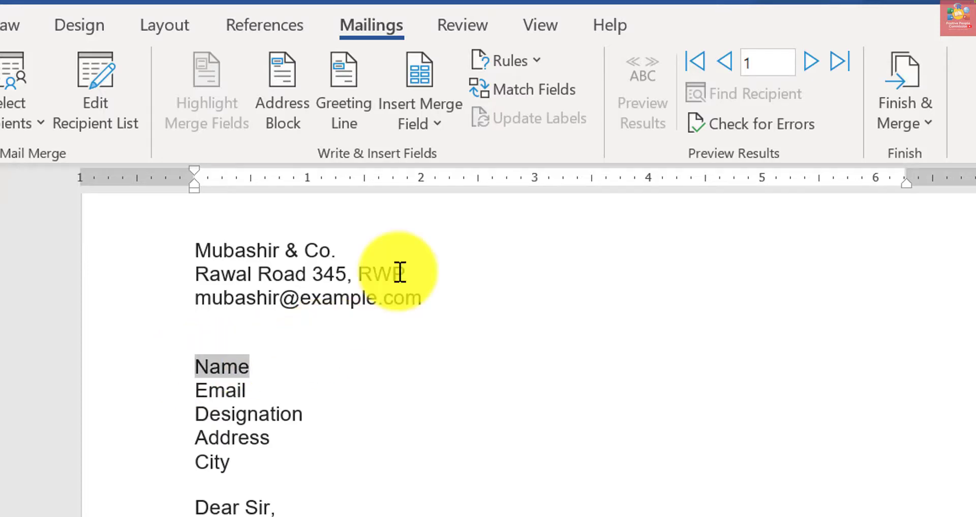
{"action": "left_click", "coordinate": [429, 130]}
{"action": "left_click", "coordinate": [452, 198]}
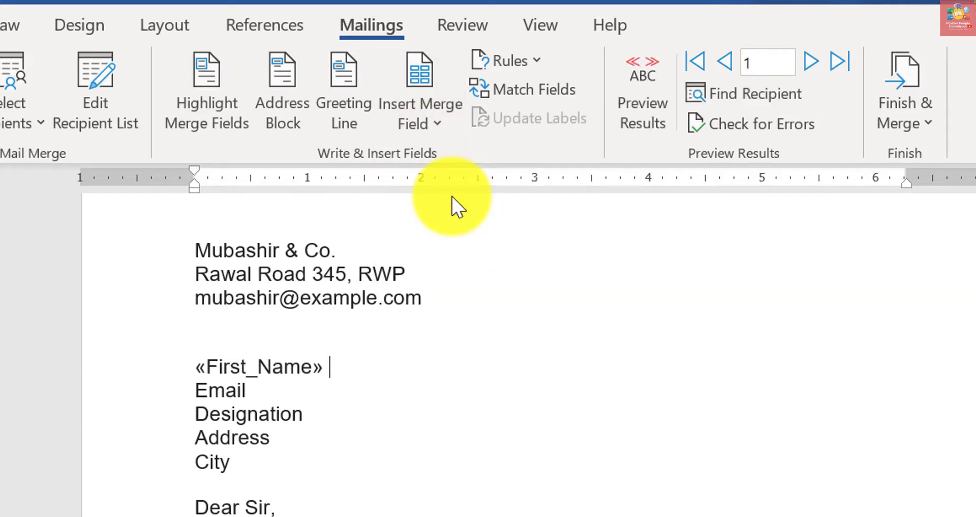
{"action": "left_click", "coordinate": [435, 105]}
{"action": "left_click", "coordinate": [455, 165]}
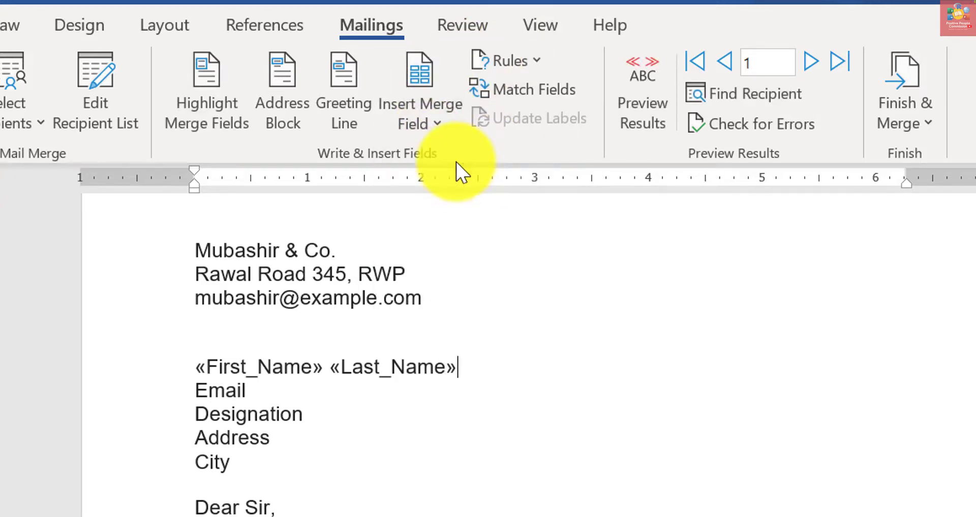
Replace the Email and Designation placeholders with the «Email» and «Designation» fields.
{"action": "double_click", "coordinate": [203, 389]}
{"action": "left_click", "coordinate": [439, 122]}
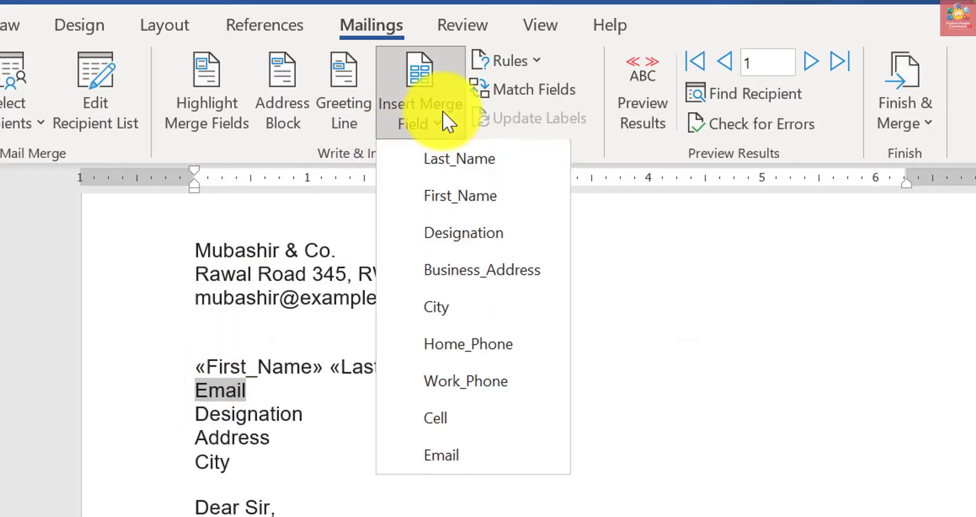
{"action": "left_click", "coordinate": [468, 443]}
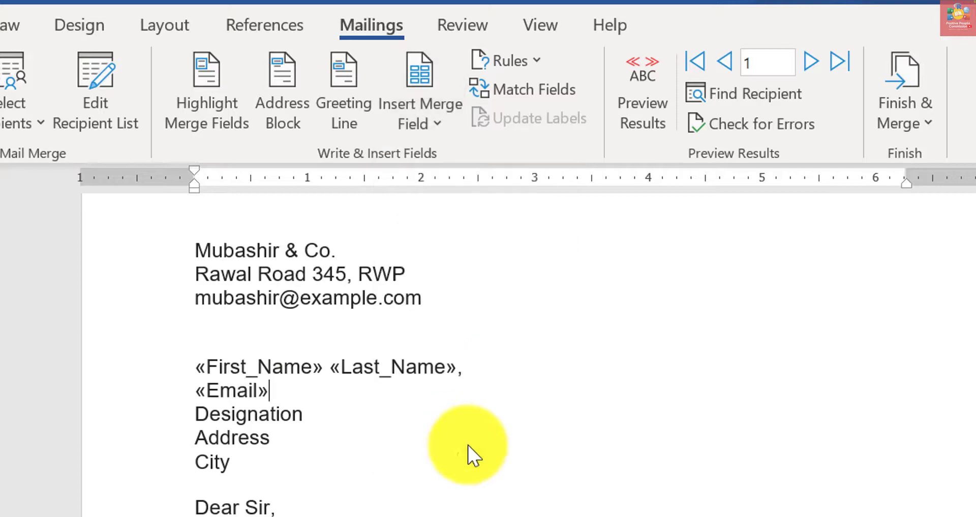
{"action": "double_click", "coordinate": [197, 414]}
{"action": "left_click", "coordinate": [417, 122]}
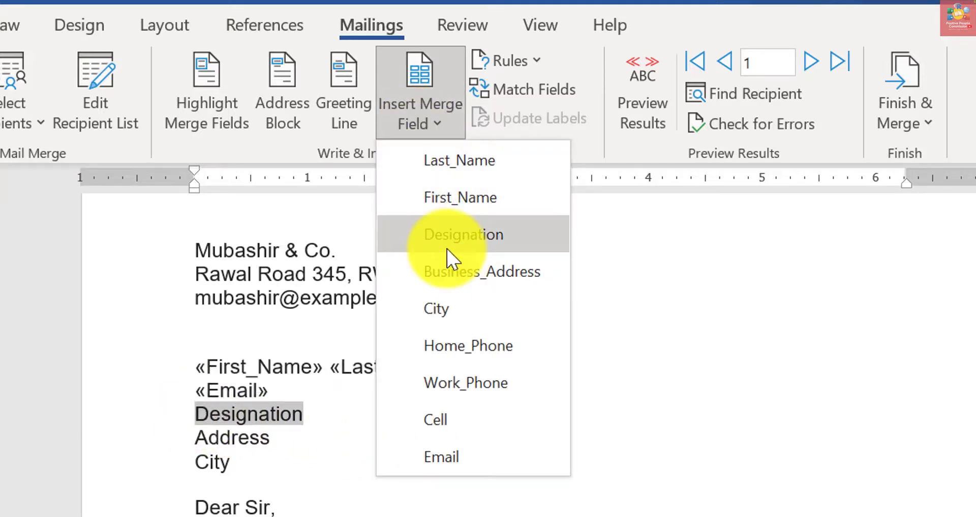
{"action": "left_click", "coordinate": [466, 230]}
Replace Address with «Business_Address» and City with the «City» merge field.
{"action": "double_click", "coordinate": [262, 436]}
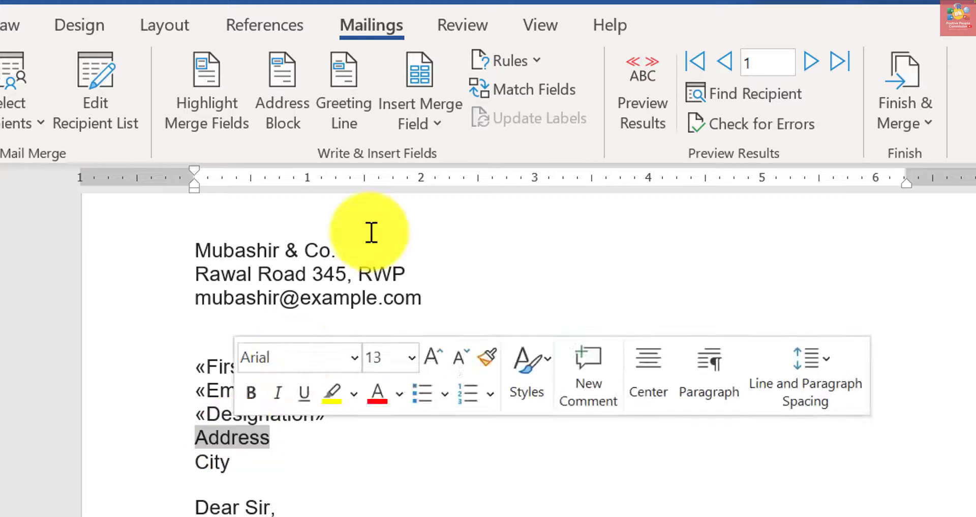
{"action": "left_click", "coordinate": [417, 126]}
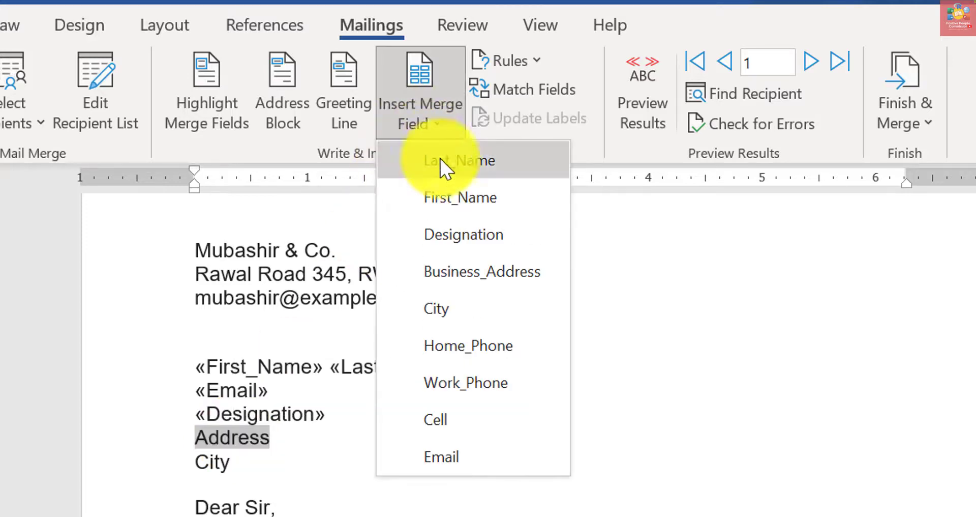
{"action": "left_click", "coordinate": [502, 275]}
{"action": "double_click", "coordinate": [207, 462]}
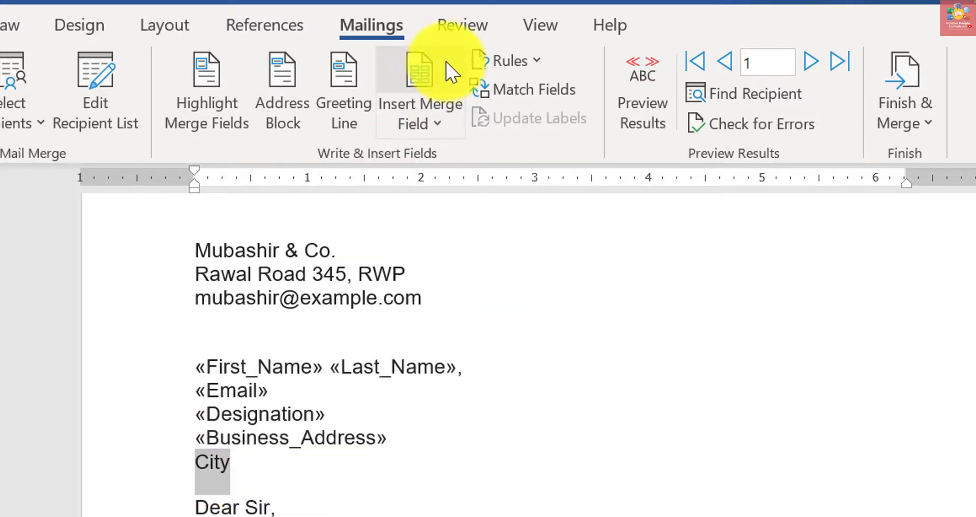
{"action": "left_click", "coordinate": [432, 119]}
{"action": "left_click", "coordinate": [438, 309]}
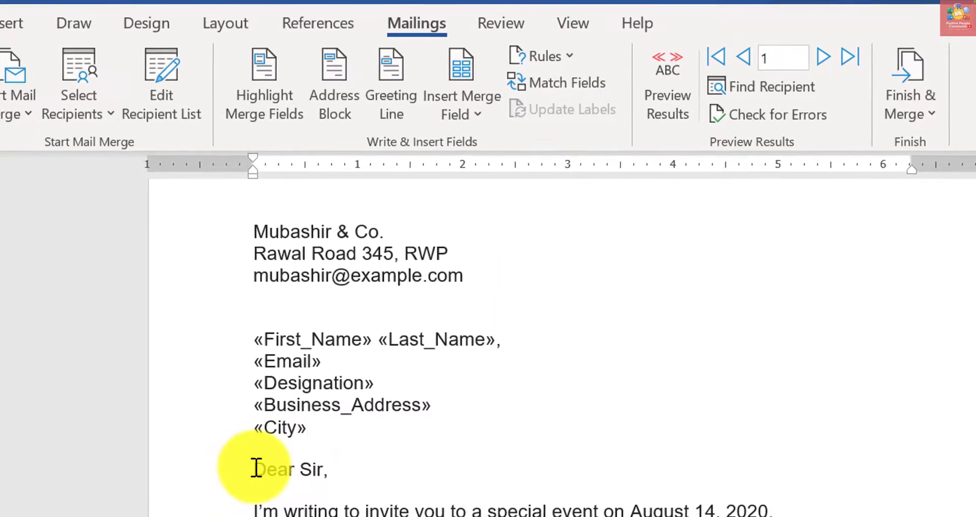
Swap 'Dear Sir,' for a «GreetingLine» field, previewing recipients two and three first.
{"action": "left_click_drag", "start_coordinate": [257, 467], "coordinate": [342, 468]}
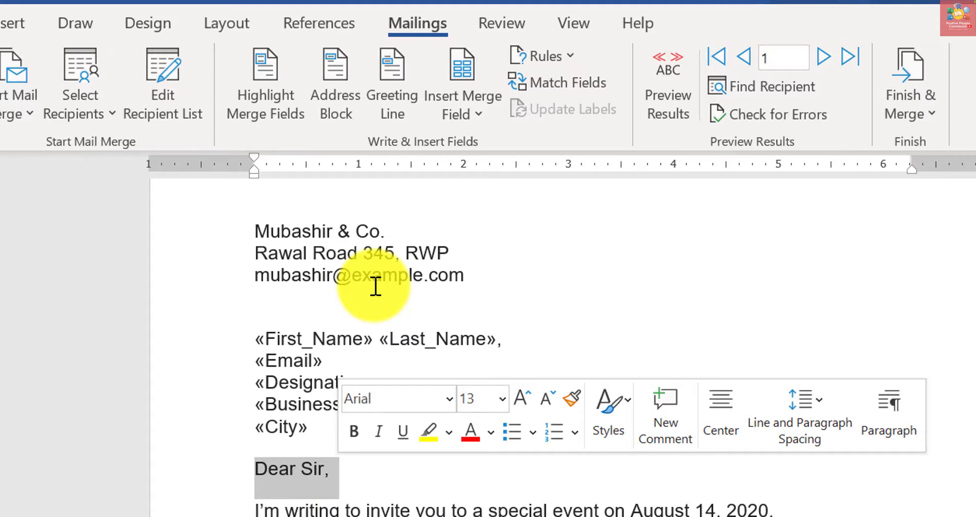
{"action": "left_click", "coordinate": [409, 103]}
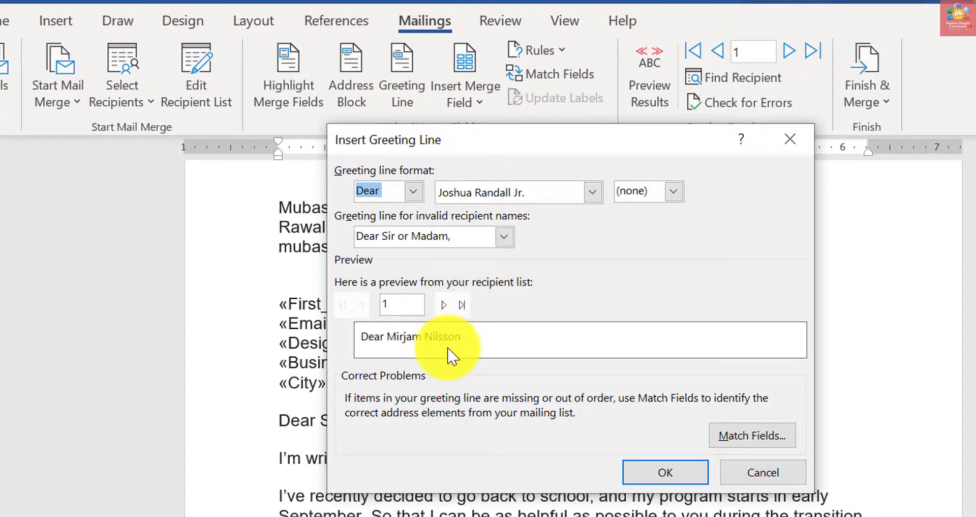
{"action": "left_click", "coordinate": [441, 305]}
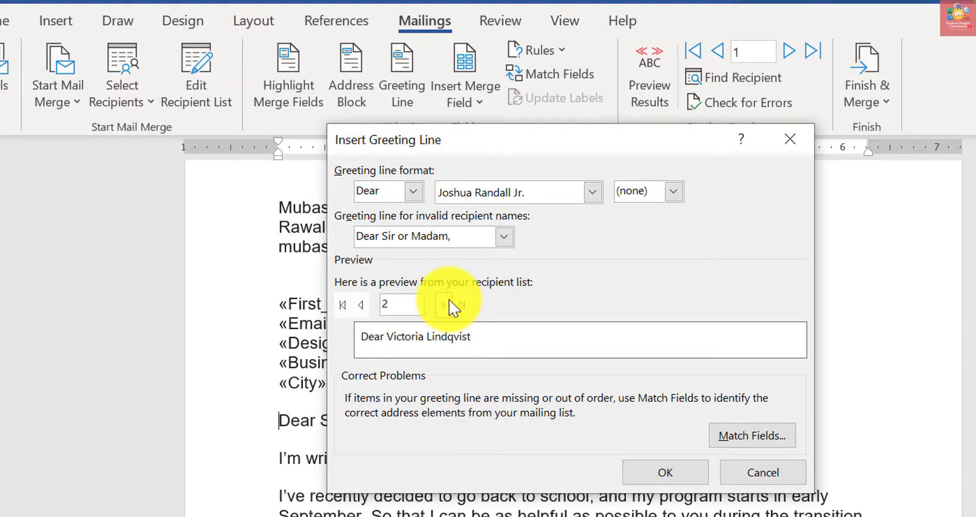
{"action": "left_click", "coordinate": [449, 306]}
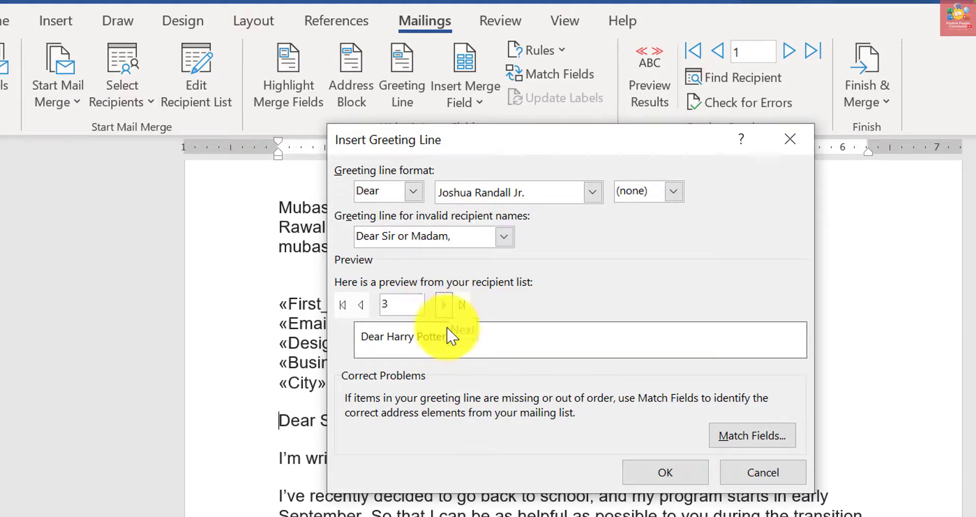
{"action": "left_click", "coordinate": [677, 477]}
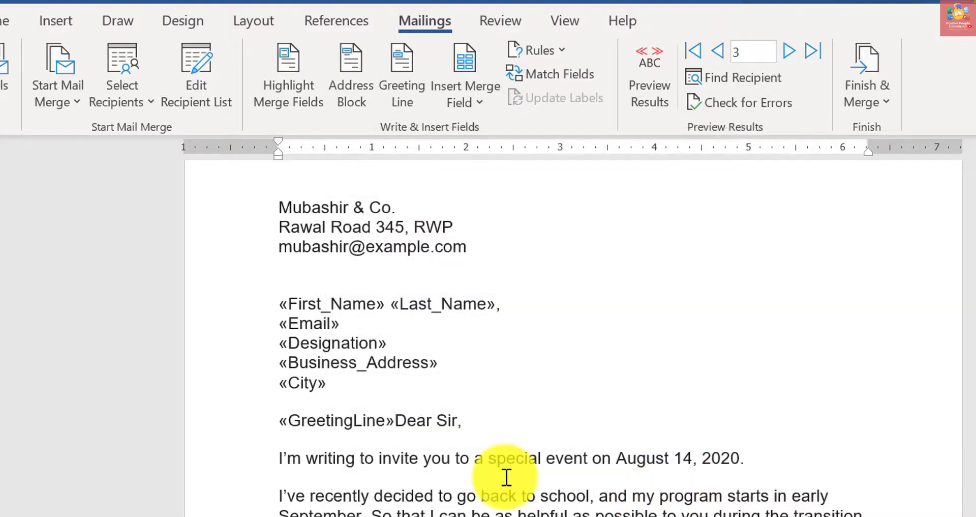
{"action": "key", "text": "ctrl+shift+Right"}
{"action": "key", "text": "ctrl+shift+Right"}
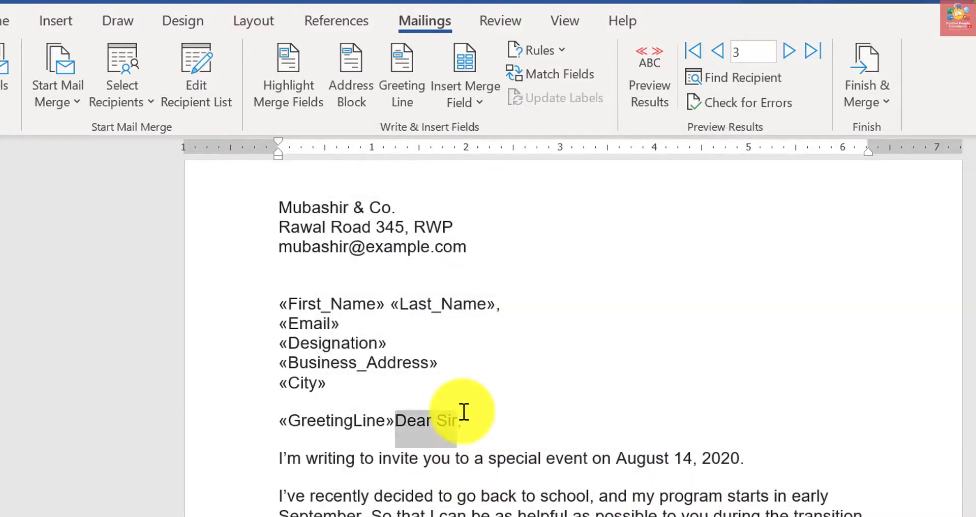
{"action": "key", "text": "Delete"}
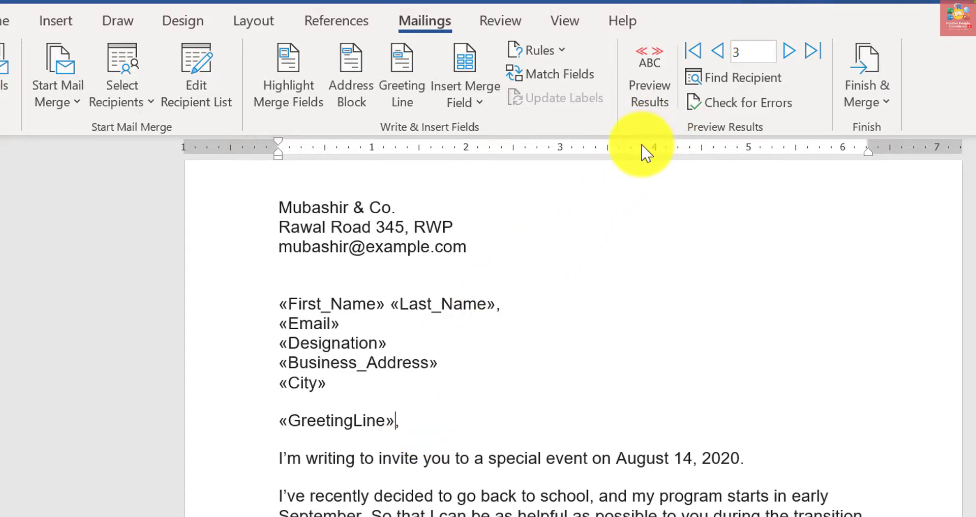
Preview the letter with recipient data through record 19, then show the merge field codes again.
{"action": "left_click", "coordinate": [655, 91]}
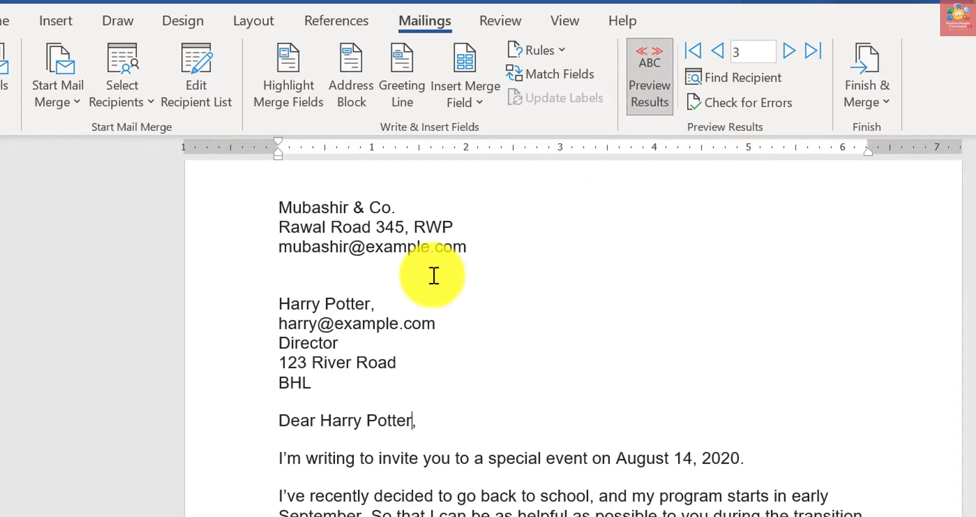
{"action": "left_click", "coordinate": [790, 52]}
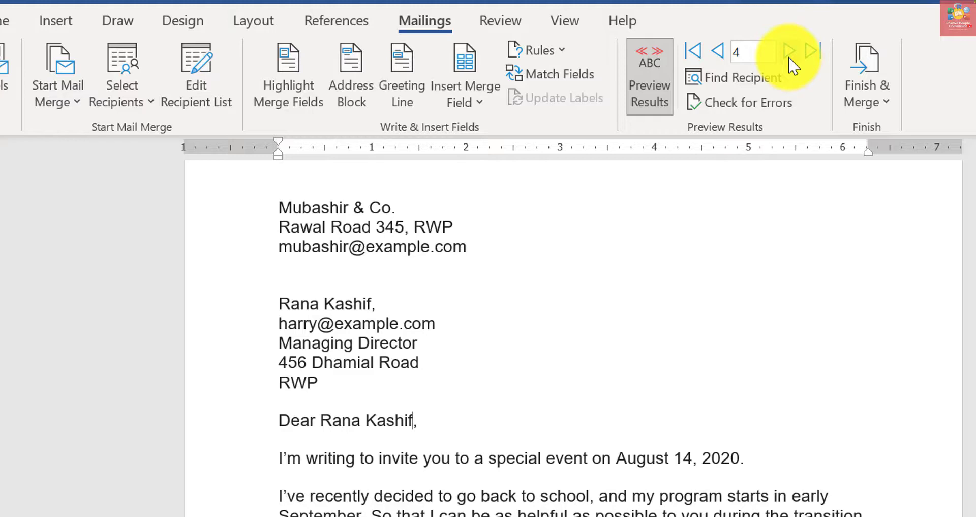
{"action": "left_click", "coordinate": [790, 55]}
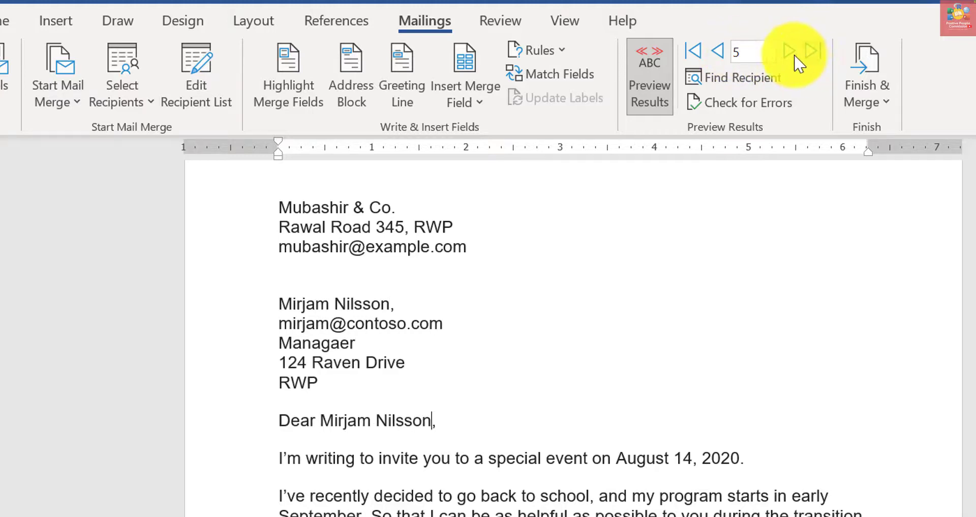
{"action": "left_click", "coordinate": [789, 56]}
{"action": "left_click", "coordinate": [789, 54]}
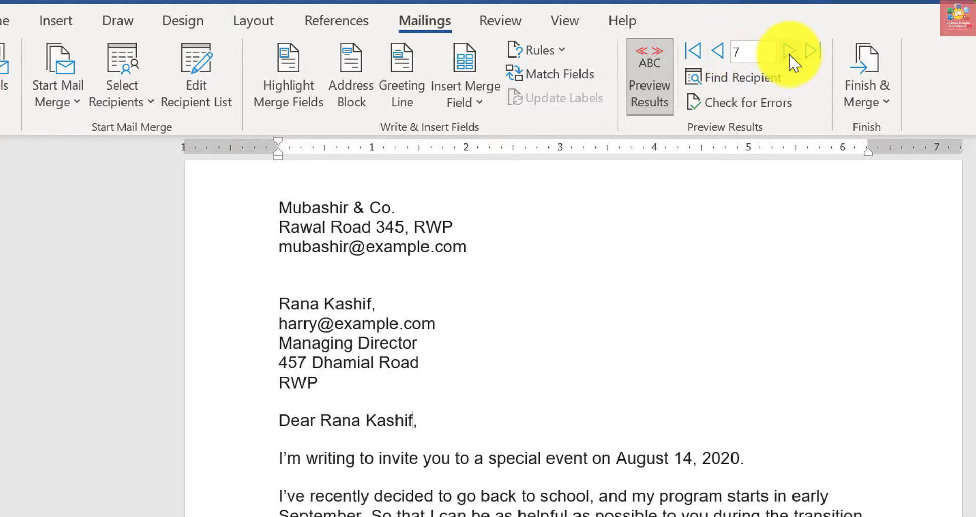
{"action": "left_click", "coordinate": [791, 56]}
{"action": "left_click", "coordinate": [790, 53]}
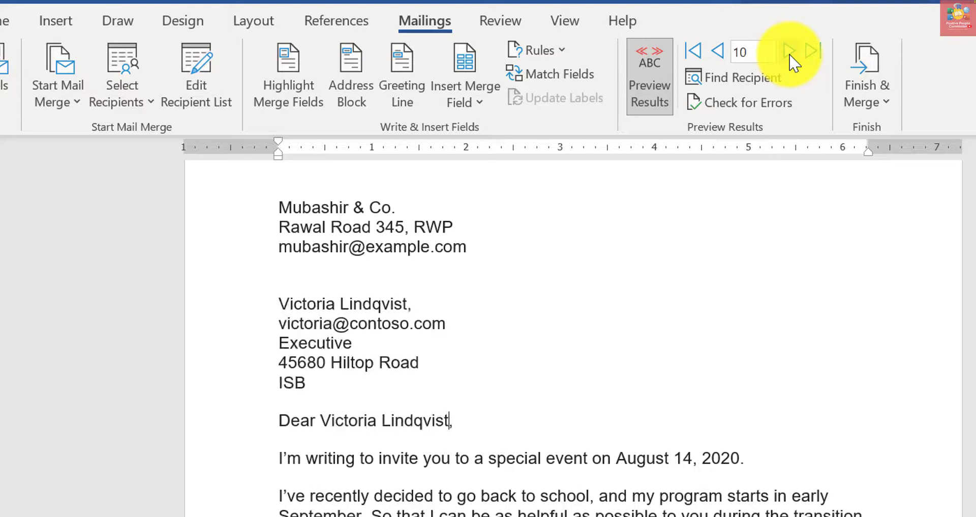
{"action": "left_click", "coordinate": [790, 54]}
{"action": "left_click", "coordinate": [789, 54]}
{"action": "left_click", "coordinate": [789, 53]}
{"action": "left_click", "coordinate": [789, 53]}
{"action": "left_click", "coordinate": [789, 53]}
{"action": "left_click", "coordinate": [790, 54]}
{"action": "left_click", "coordinate": [789, 53]}
{"action": "left_click", "coordinate": [790, 53]}
{"action": "left_click", "coordinate": [790, 54]}
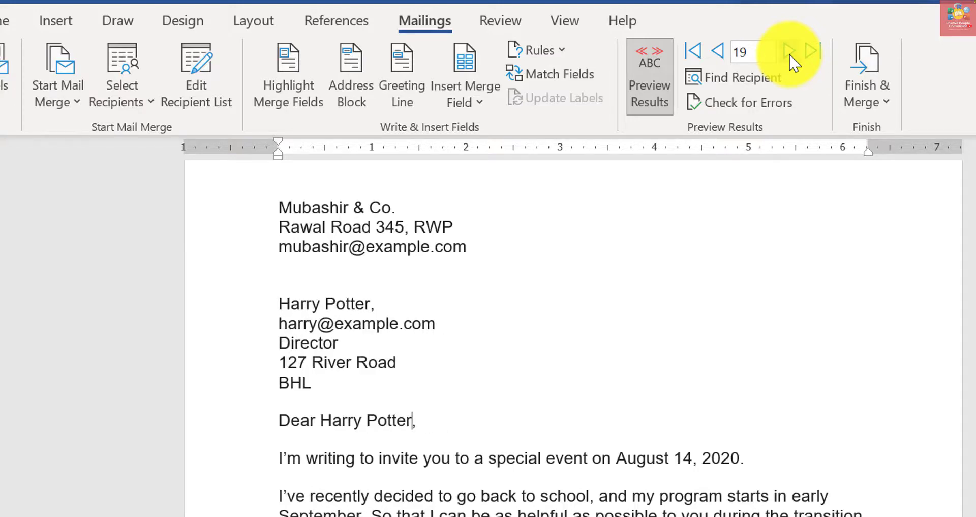
{"action": "left_click", "coordinate": [661, 88]}
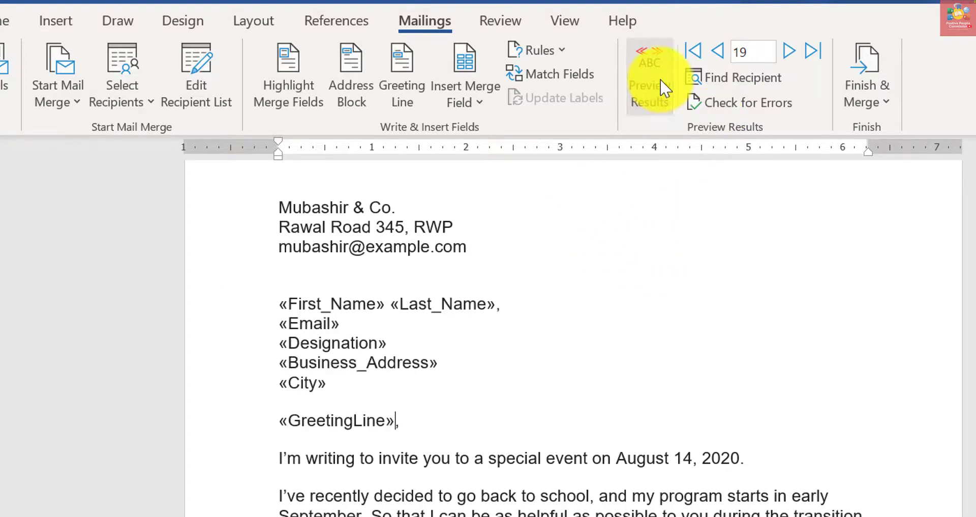
Make the «City» merge field bold.
{"action": "left_click", "coordinate": [637, 104]}
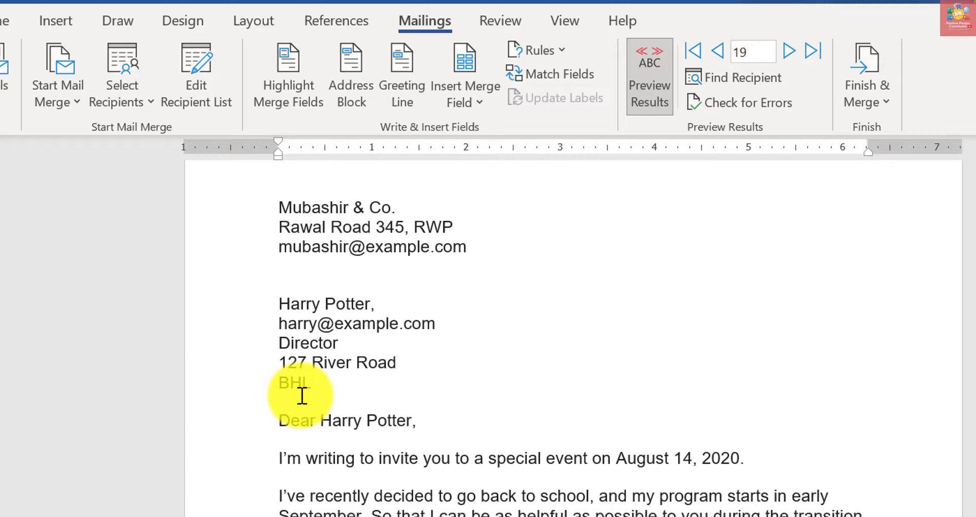
{"action": "left_click", "coordinate": [656, 92]}
{"action": "left_click", "coordinate": [382, 382]}
{"action": "left_click", "coordinate": [274, 382]}
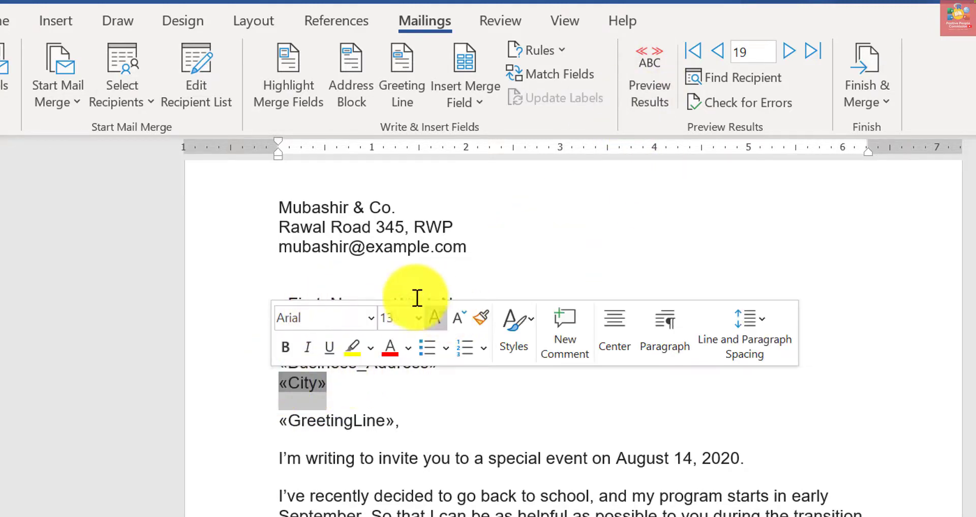
{"action": "key", "text": "ctrl+b"}
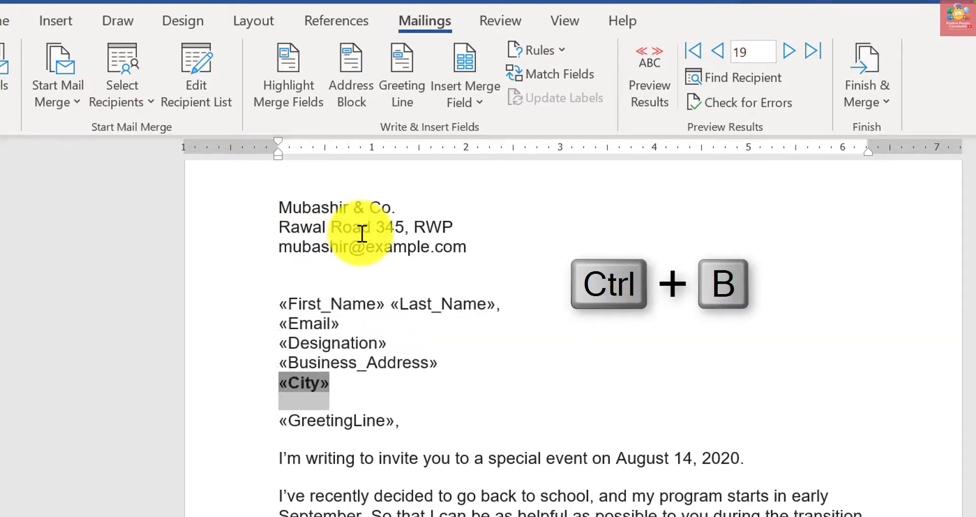
Preview the letter again from record 19 back to record 6, then return to field codes.
{"action": "left_click", "coordinate": [656, 91]}
{"action": "left_click", "coordinate": [351, 384]}
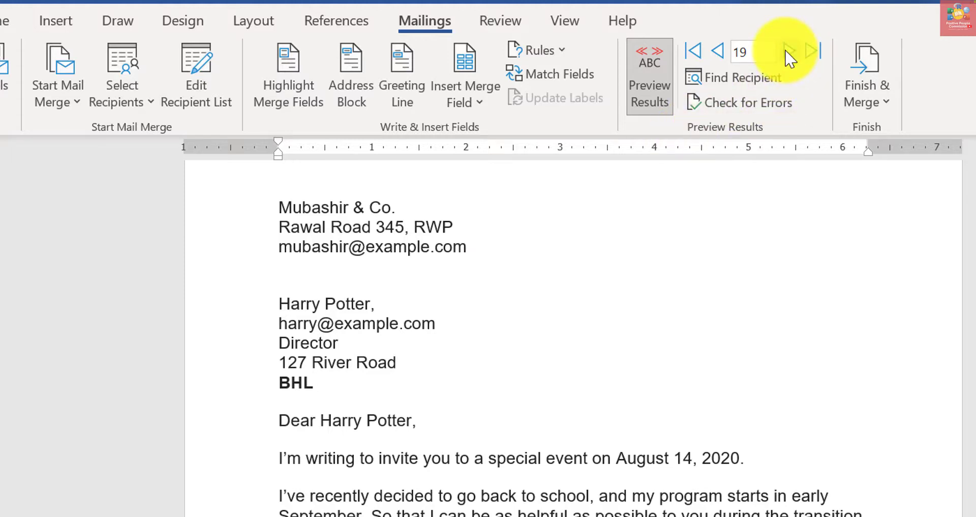
{"action": "left_click", "coordinate": [725, 51]}
{"action": "left_click", "coordinate": [727, 51]}
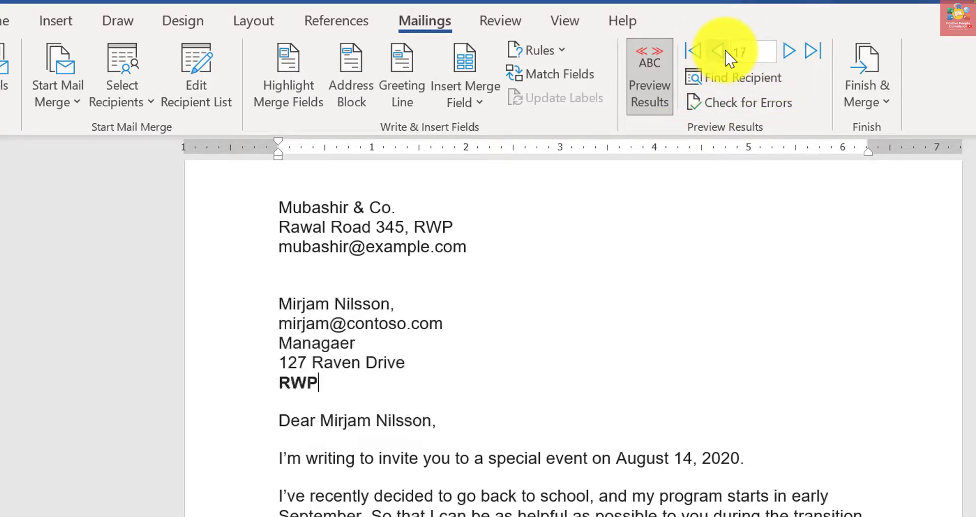
{"action": "left_click", "coordinate": [726, 51]}
{"action": "left_click", "coordinate": [726, 51]}
{"action": "left_click", "coordinate": [726, 51]}
{"action": "left_click", "coordinate": [726, 51]}
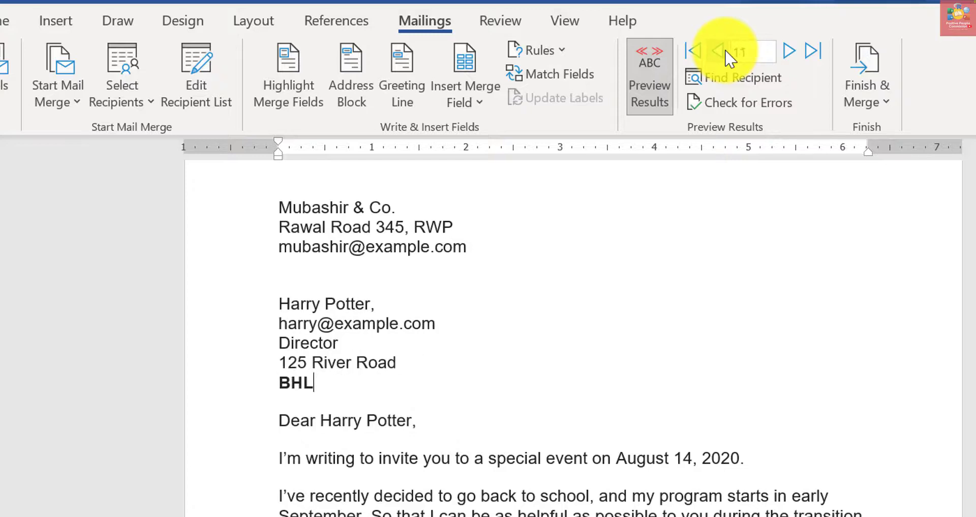
{"action": "left_click", "coordinate": [726, 51]}
{"action": "left_click", "coordinate": [726, 51]}
{"action": "left_click", "coordinate": [726, 51]}
{"action": "left_click", "coordinate": [726, 51]}
{"action": "left_click", "coordinate": [726, 51]}
{"action": "left_click", "coordinate": [352, 354]}
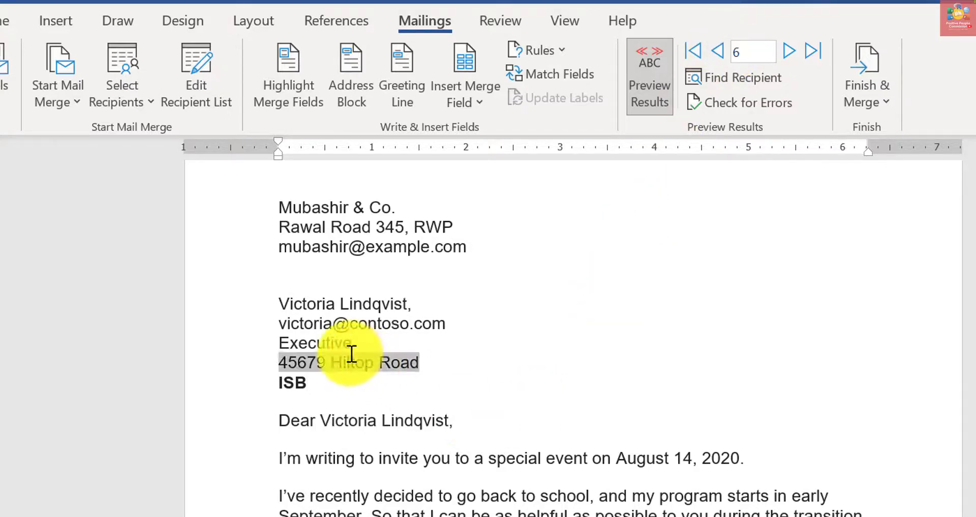
{"action": "left_click", "coordinate": [660, 96]}
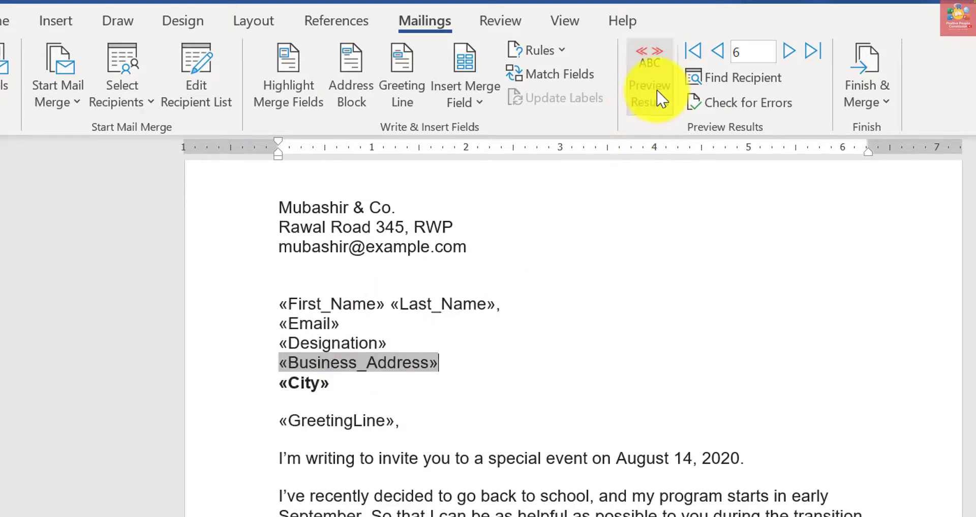
Merge all records to a printer and pick the printer for the letters.
{"action": "left_click", "coordinate": [416, 395]}
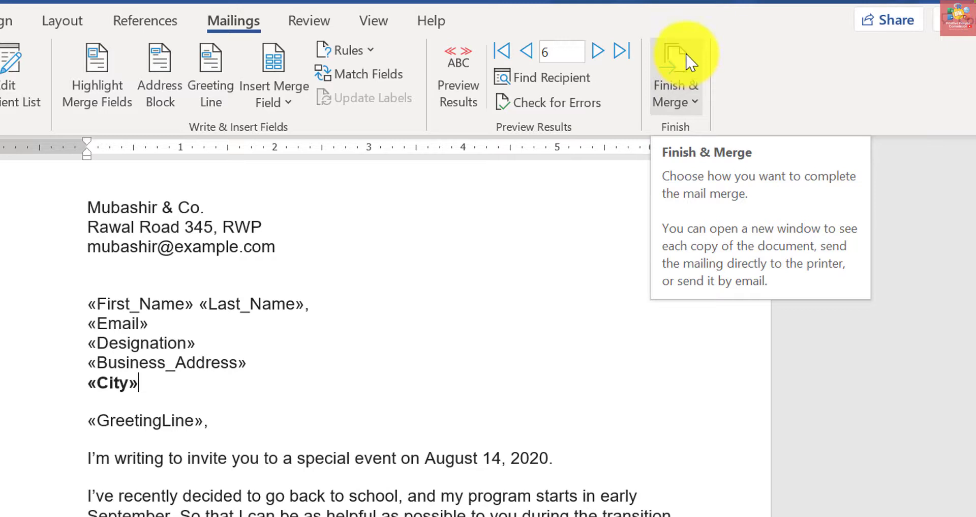
{"action": "left_click", "coordinate": [690, 62]}
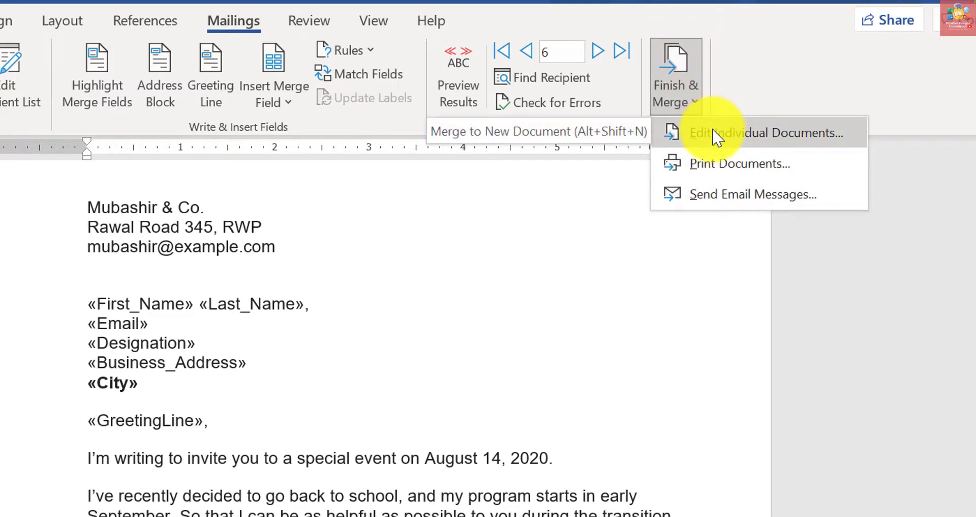
{"action": "left_click", "coordinate": [728, 179]}
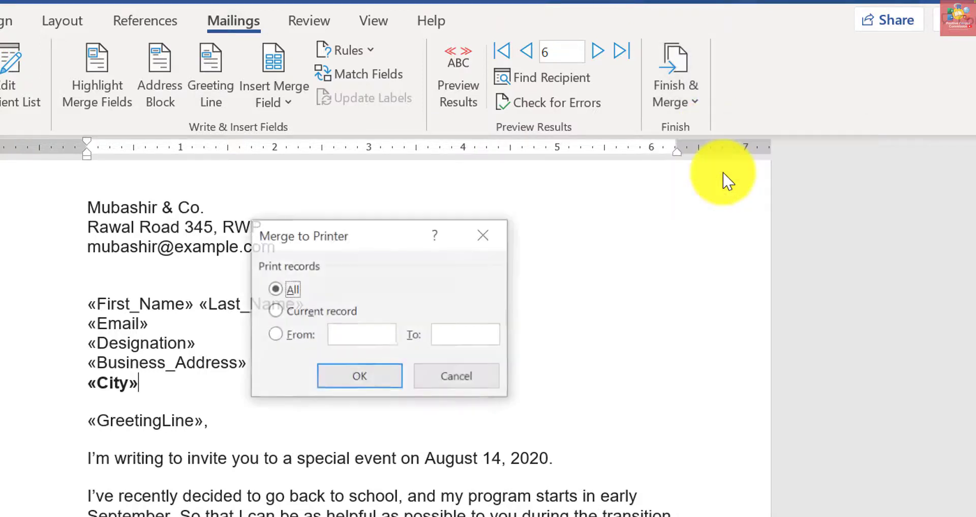
{"action": "left_click", "coordinate": [298, 340]}
{"action": "left_click", "coordinate": [326, 311]}
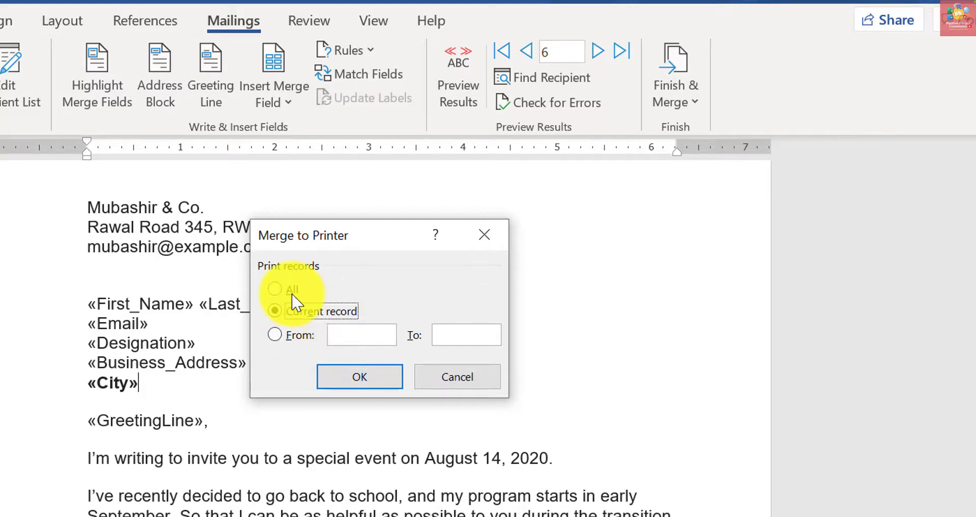
{"action": "left_click", "coordinate": [279, 289]}
{"action": "left_click", "coordinate": [359, 378]}
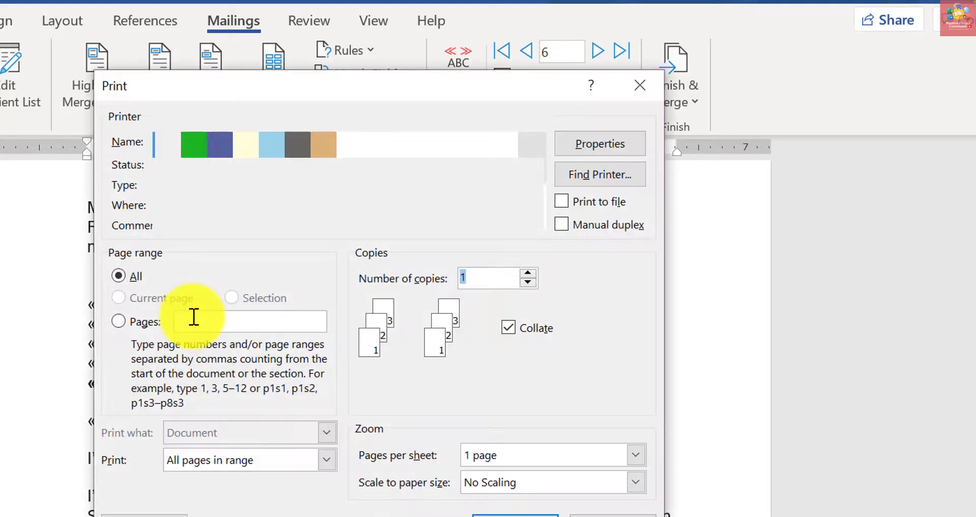
{"action": "left_click", "coordinate": [528, 143]}
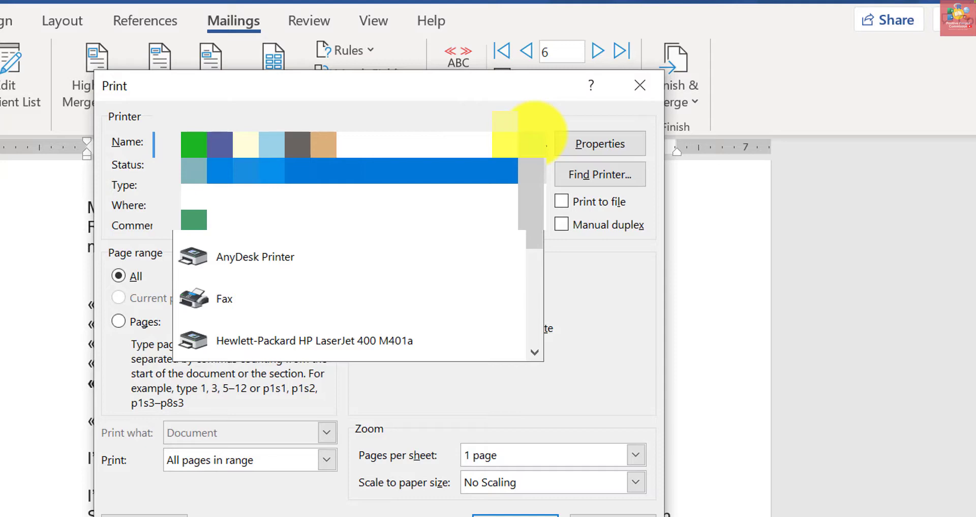
{"action": "left_click", "coordinate": [524, 145]}
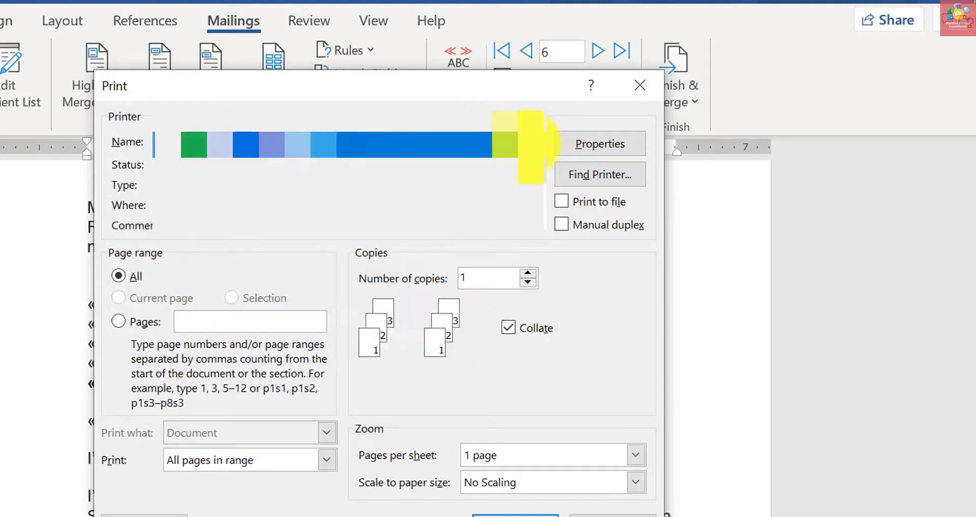
Start printing the merged letters, then briefly switch to the Excel contact sheet.
{"action": "left_click", "coordinate": [604, 511]}
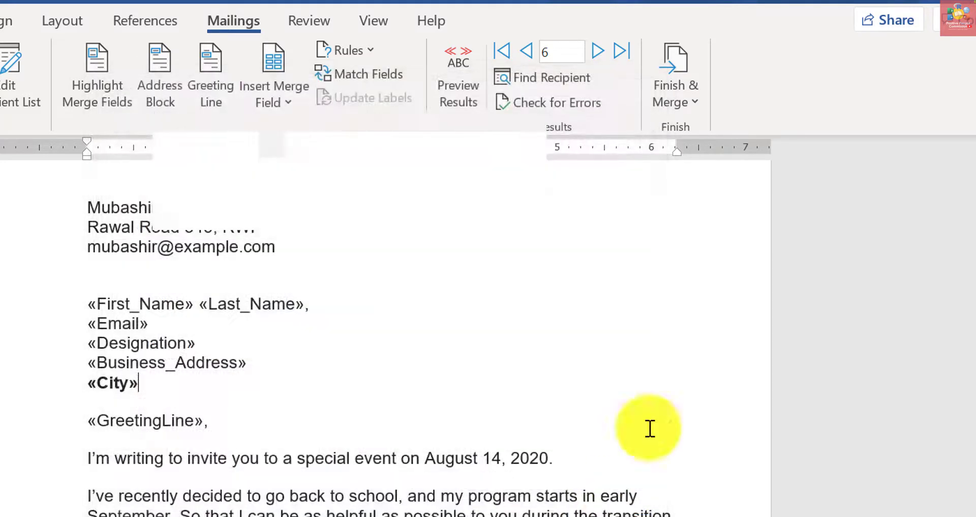
{"action": "left_click", "coordinate": [690, 104]}
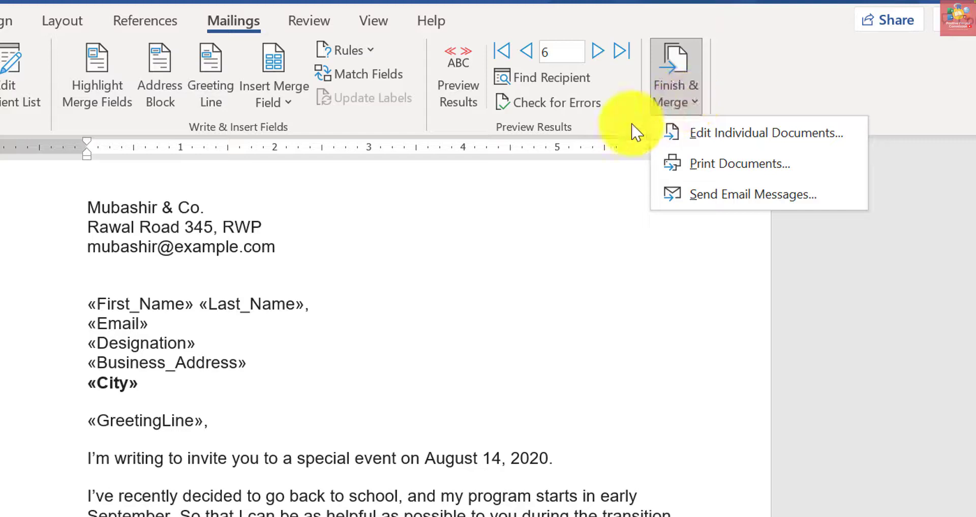
{"action": "left_click", "coordinate": [297, 351]}
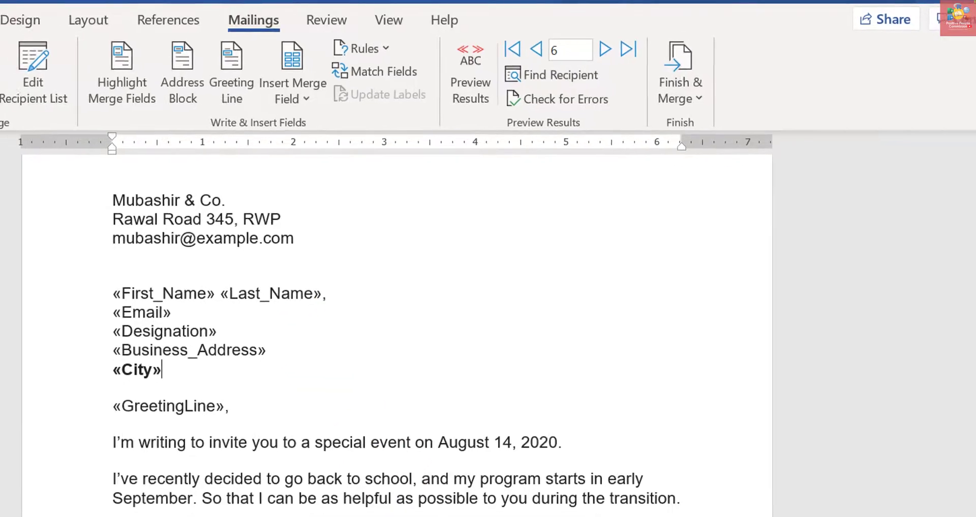
{"action": "left_click", "coordinate": [572, 513]}
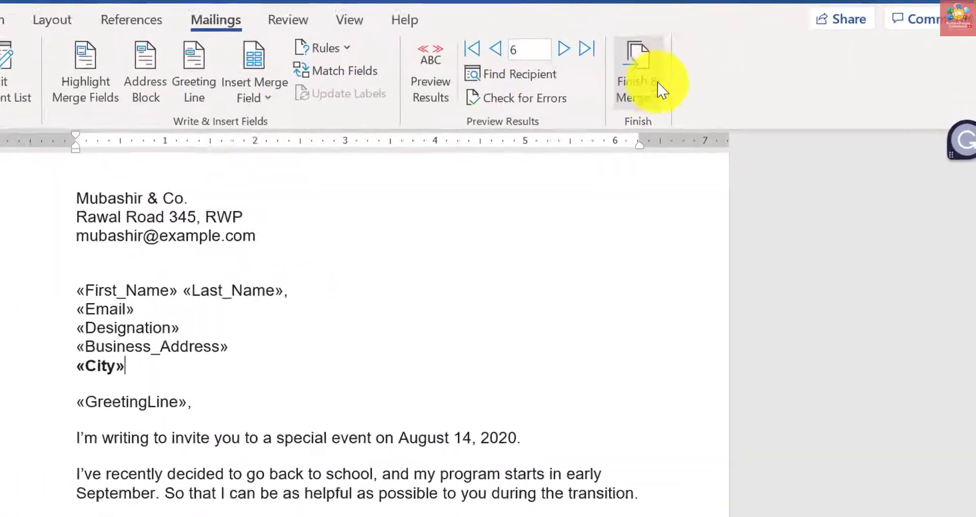
Send all records as HTML emails with the subject 'Contact List Letter'.
{"action": "left_click", "coordinate": [717, 71]}
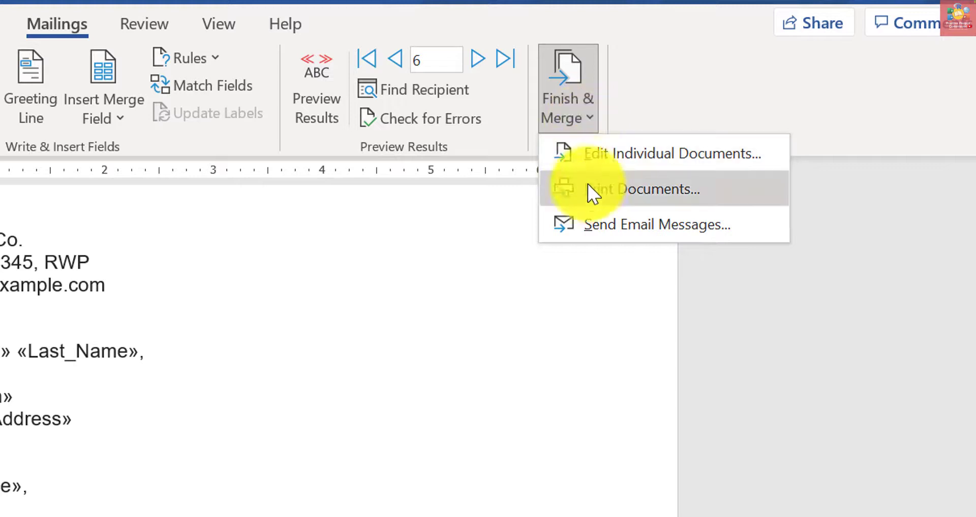
{"action": "left_click", "coordinate": [612, 221]}
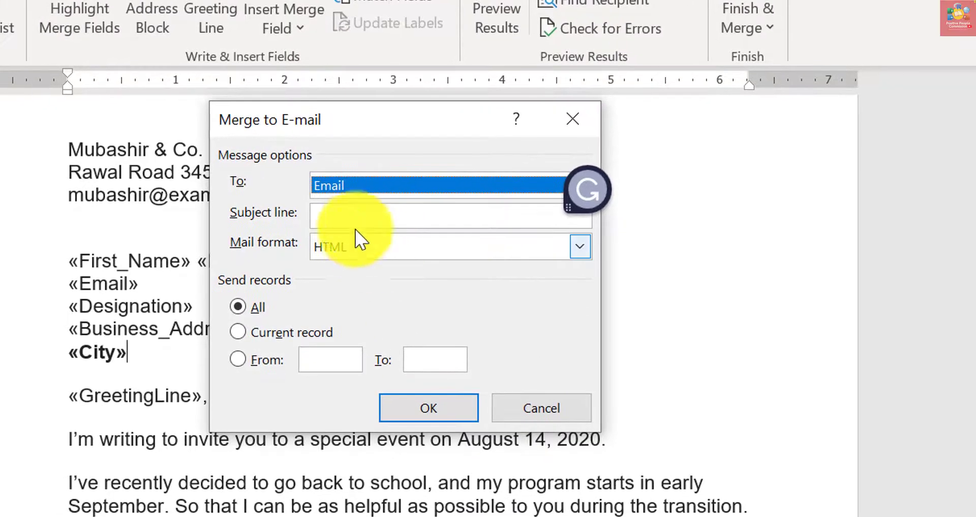
{"action": "left_click", "coordinate": [357, 217]}
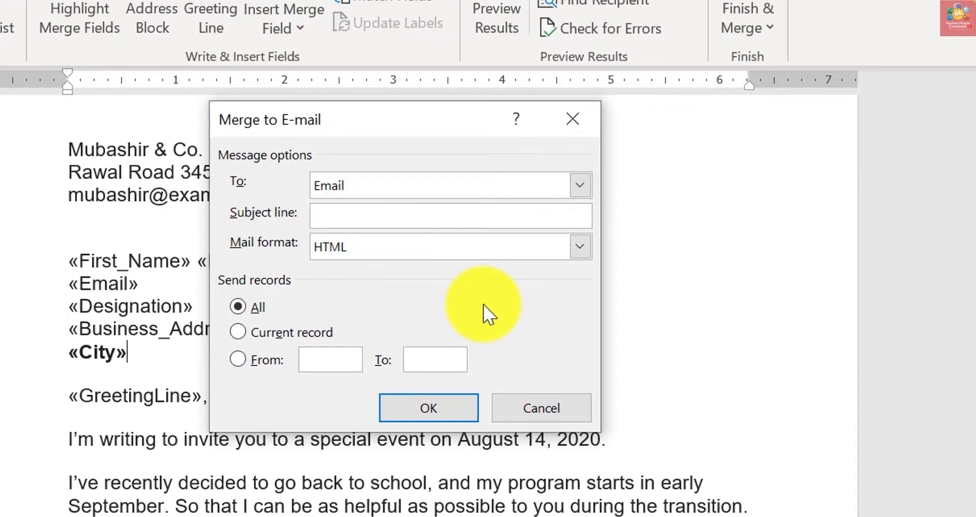
{"action": "type", "text": "Contact List Letter"}
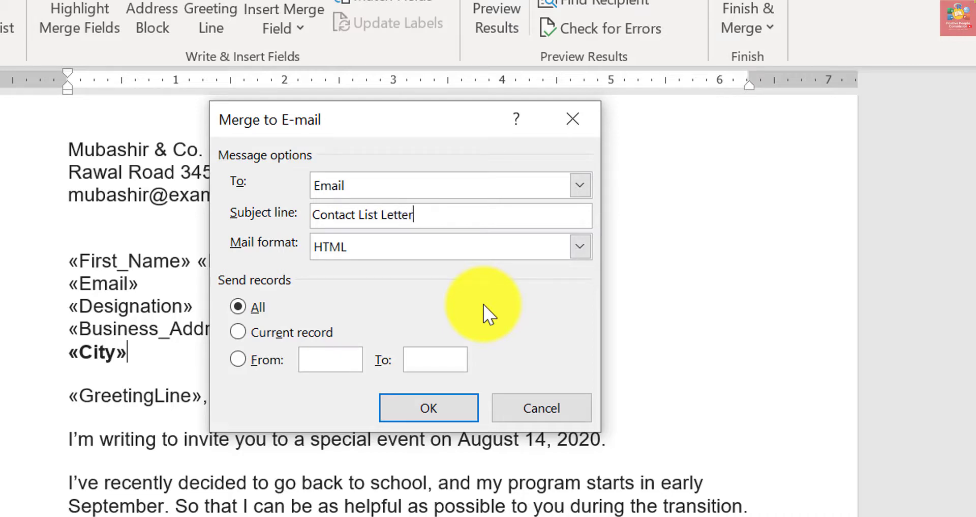
{"action": "left_click", "coordinate": [572, 240]}
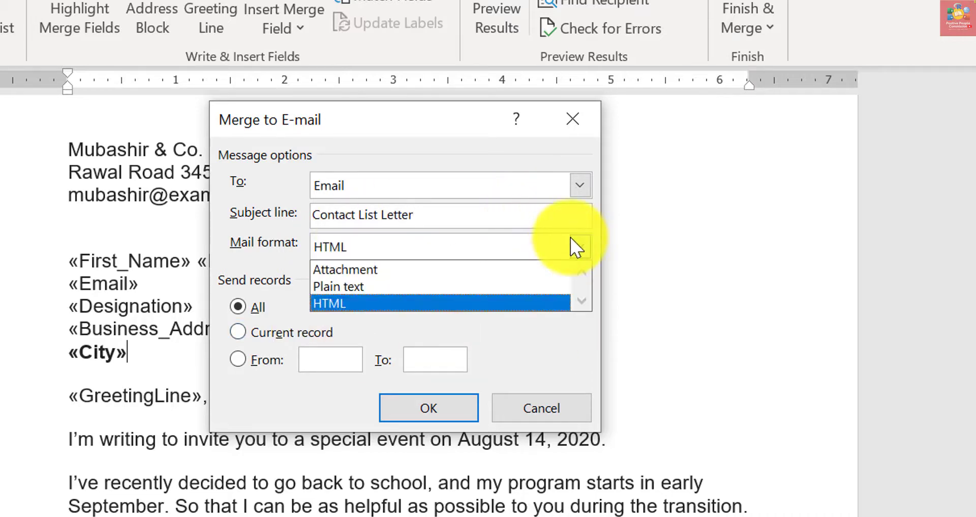
{"action": "left_click", "coordinate": [570, 237]}
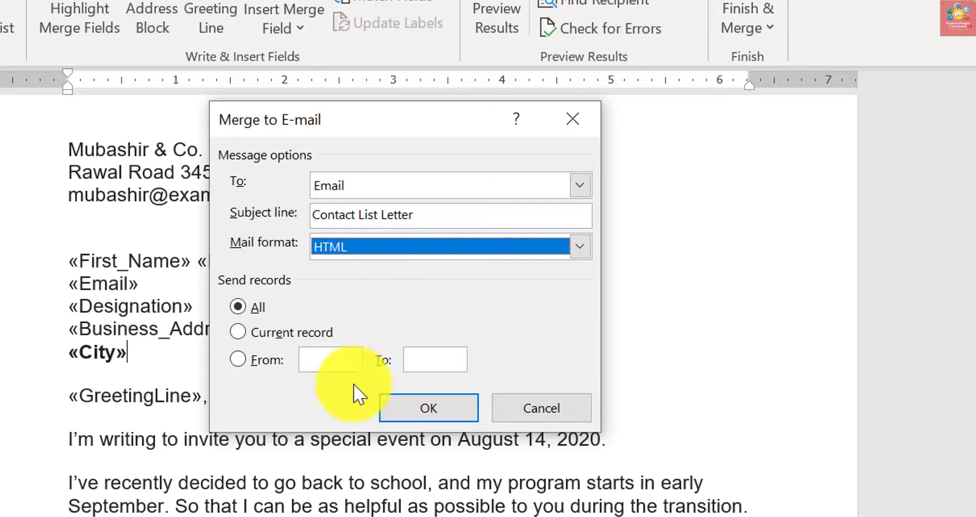
{"action": "left_click", "coordinate": [450, 399]}
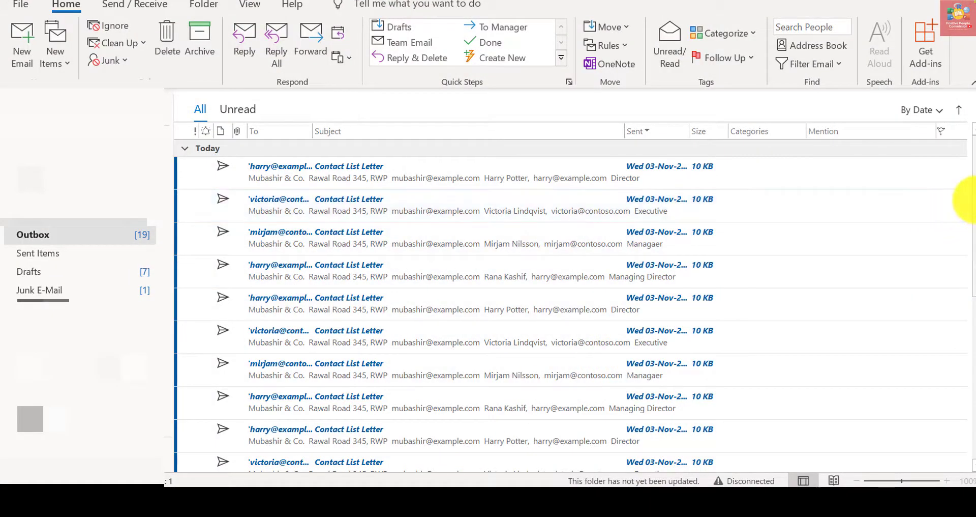
Scroll through the 19 queued 'Contact List Letter' messages in Outlook's Outbox.
{"action": "mouse_move", "coordinate": [968, 199]}
{"action": "left_mouse_down"}
{"action": "mouse_move", "coordinate": [972, 384]}
{"action": "mouse_move", "coordinate": [959, 201]}
{"action": "left_mouse_up"}
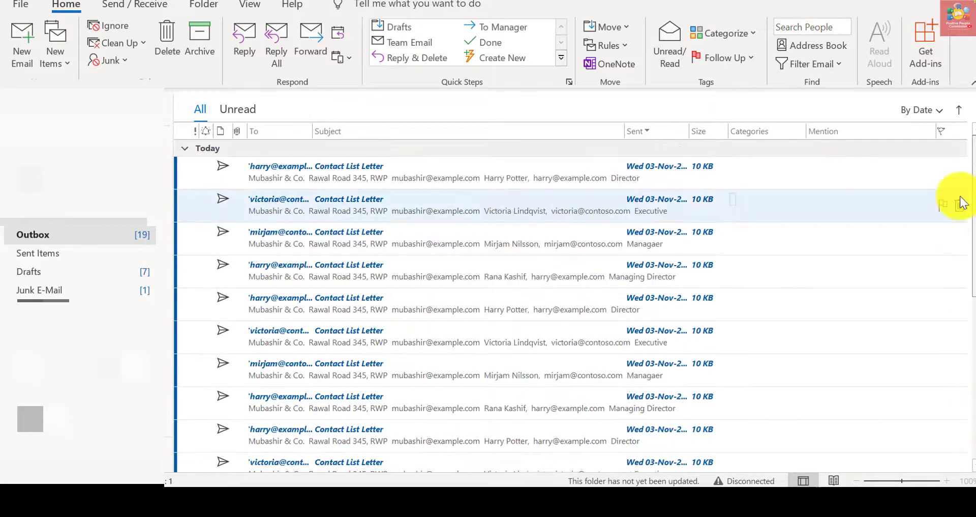